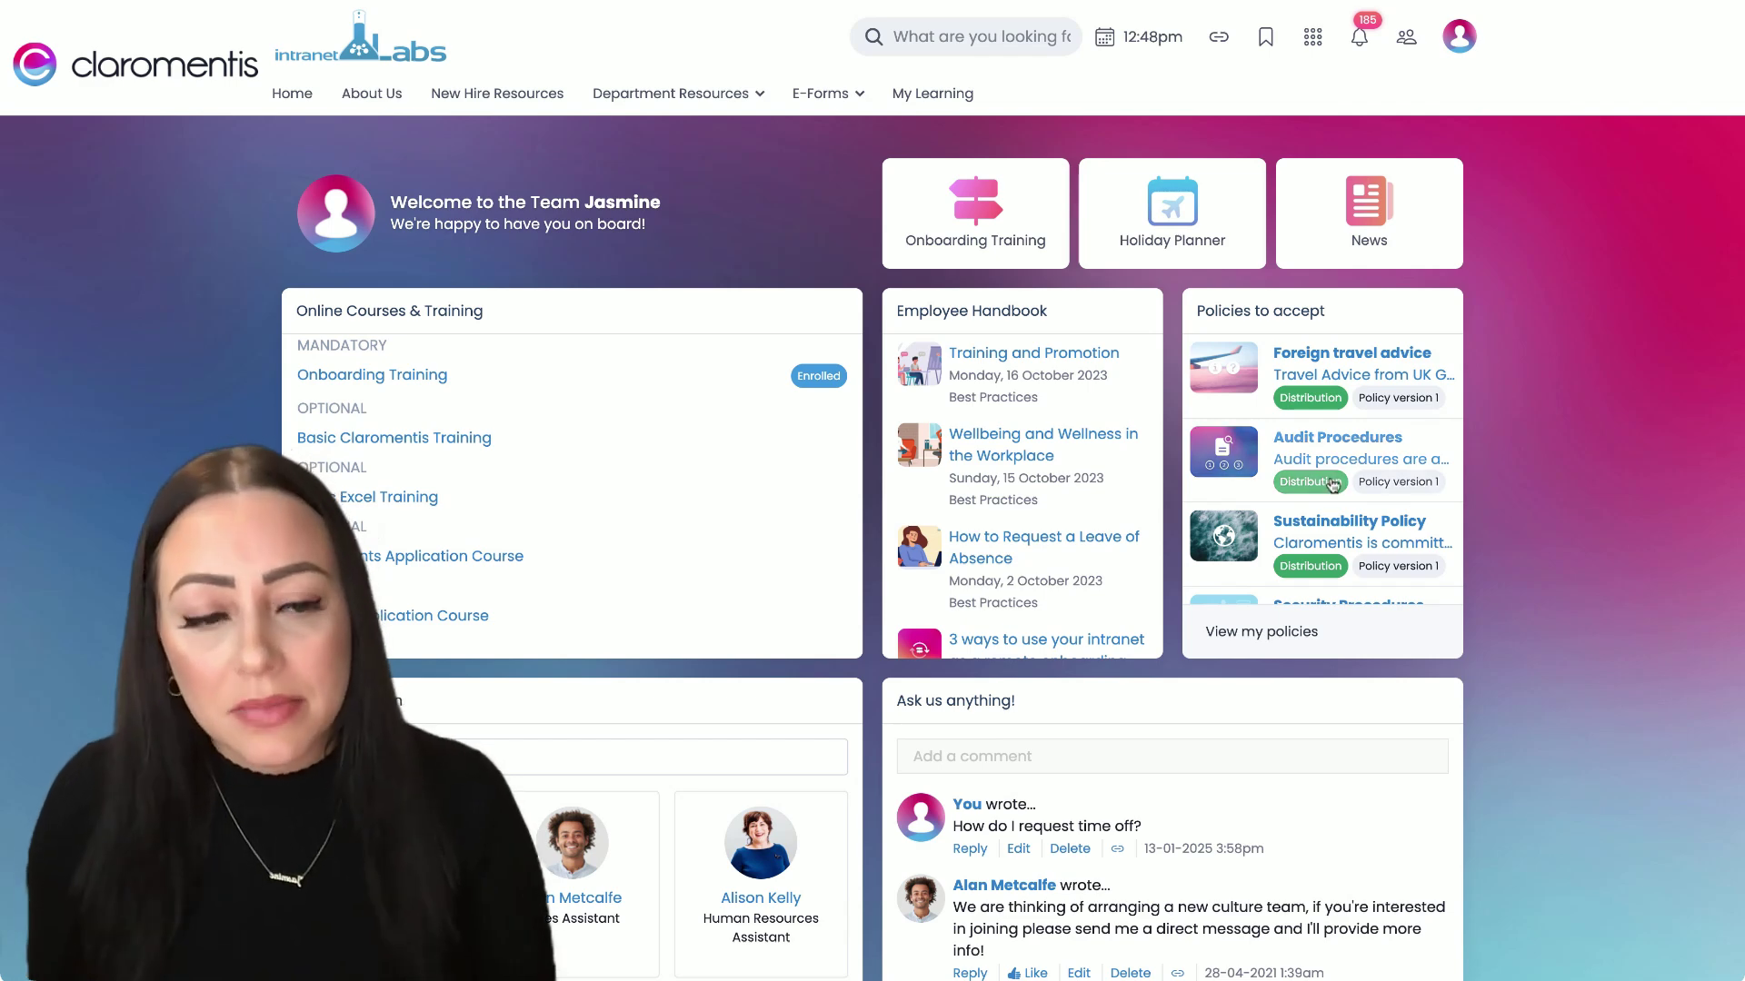
# Browse the policy library and open the Sustainability Policy's details
pyautogui.scroll(-1, 1326, 415)
pyautogui.scroll(1, 1327, 415)
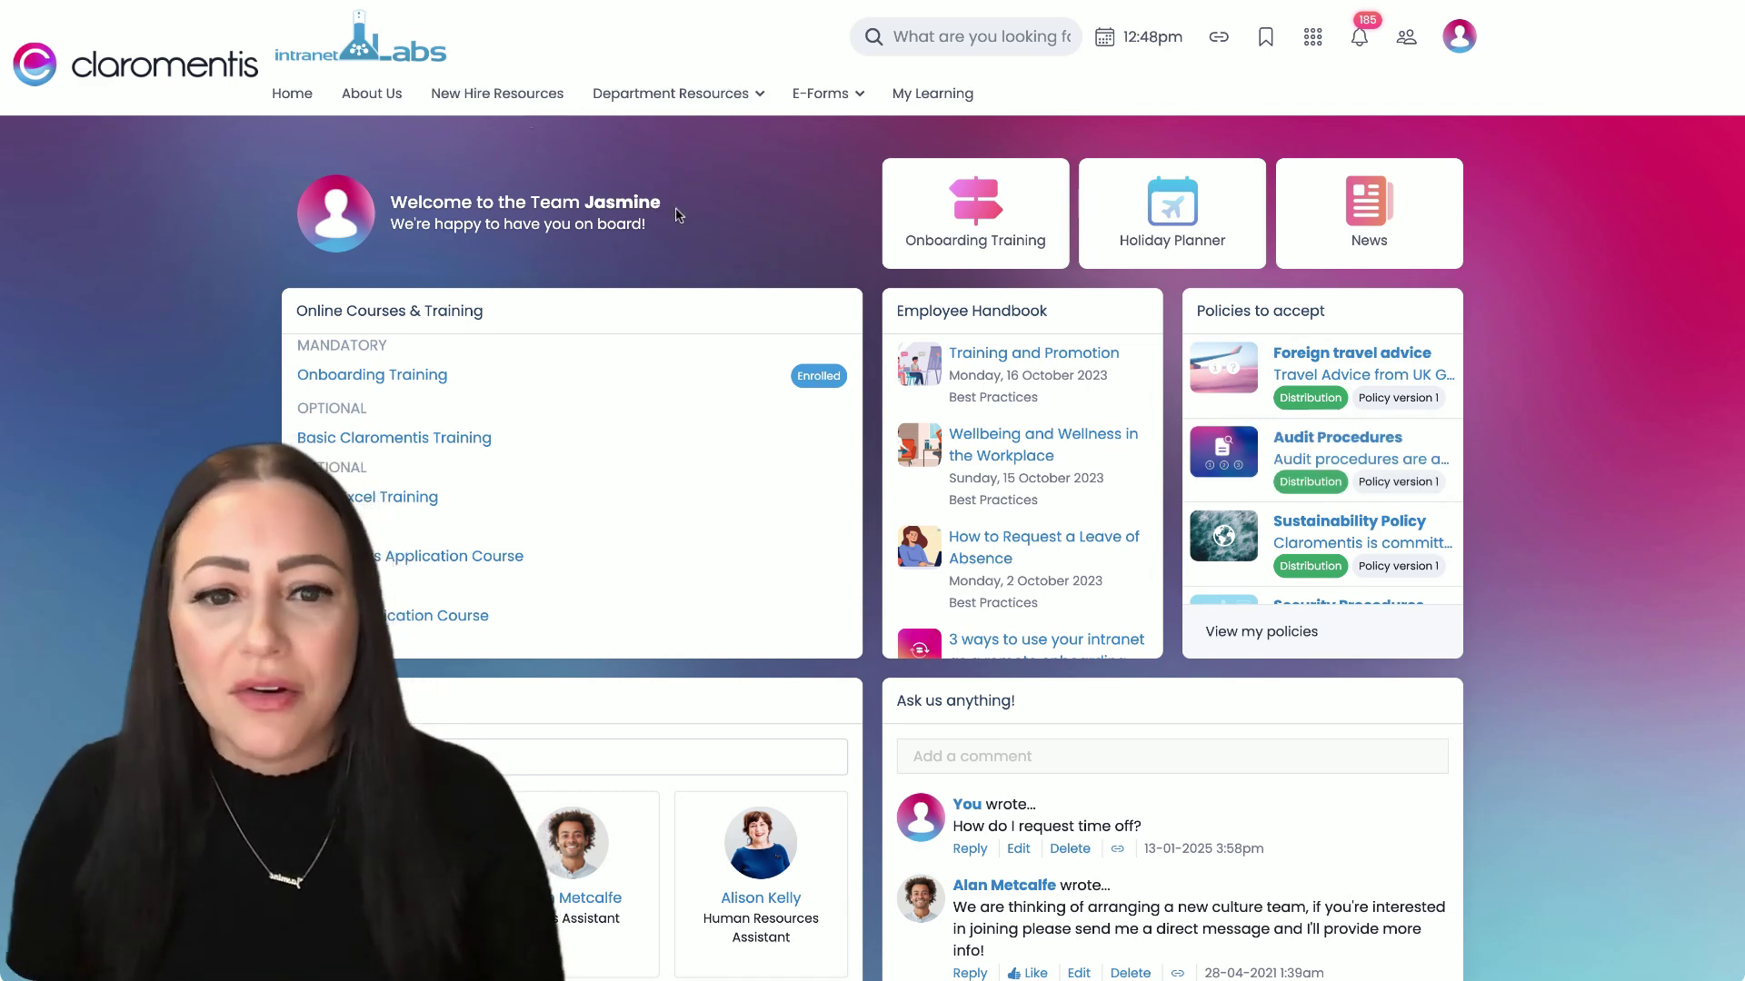
pyautogui.scroll(-1, 1324, 465)
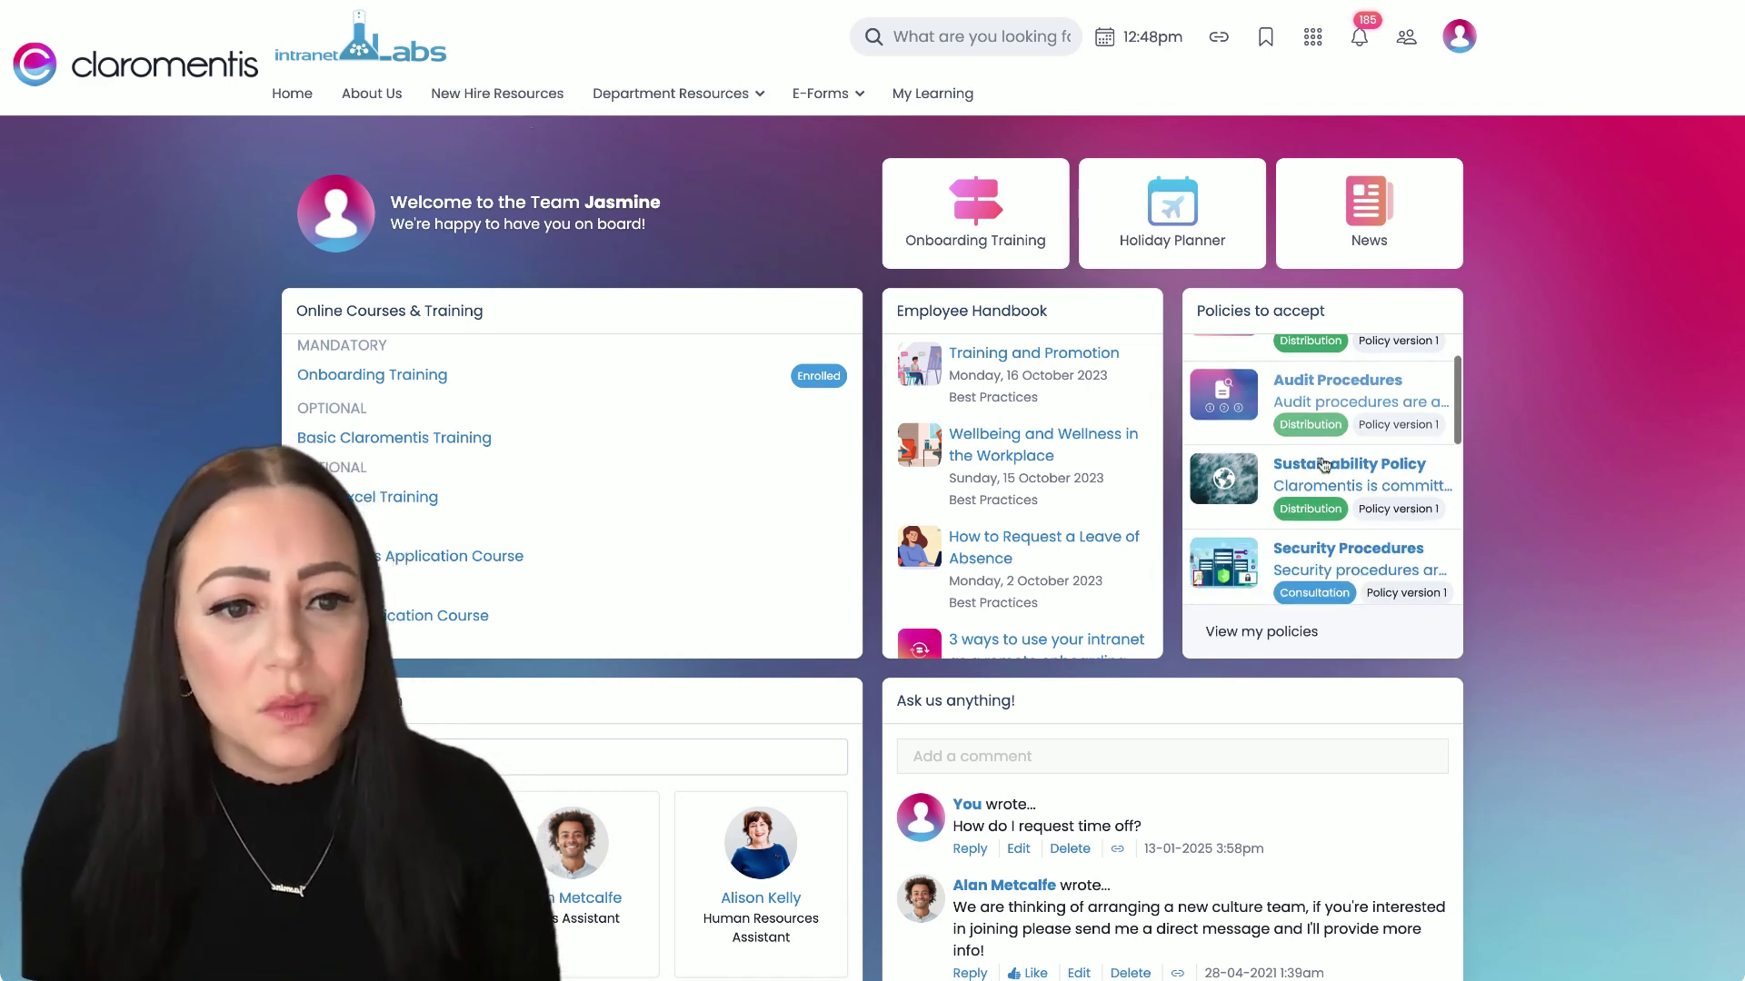
pyautogui.scroll(-2, 1324, 465)
pyautogui.scroll(3, 1324, 465)
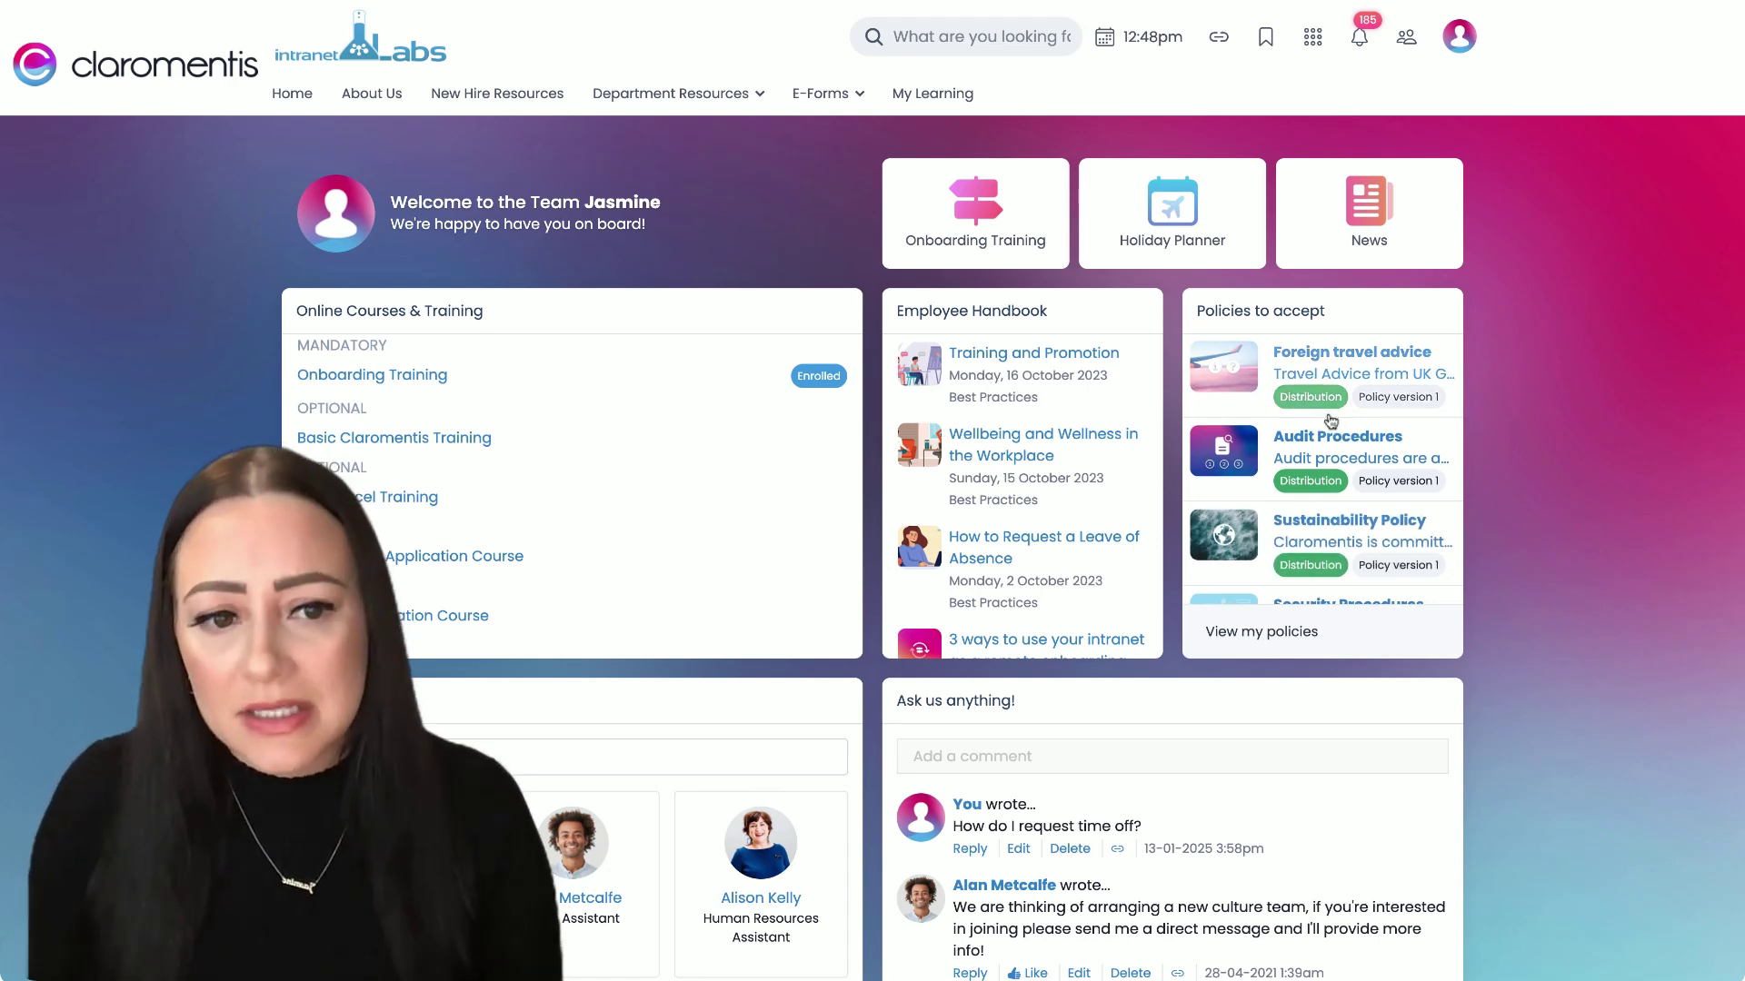
pyautogui.scroll(-2, 1324, 425)
pyautogui.scroll(2, 1331, 421)
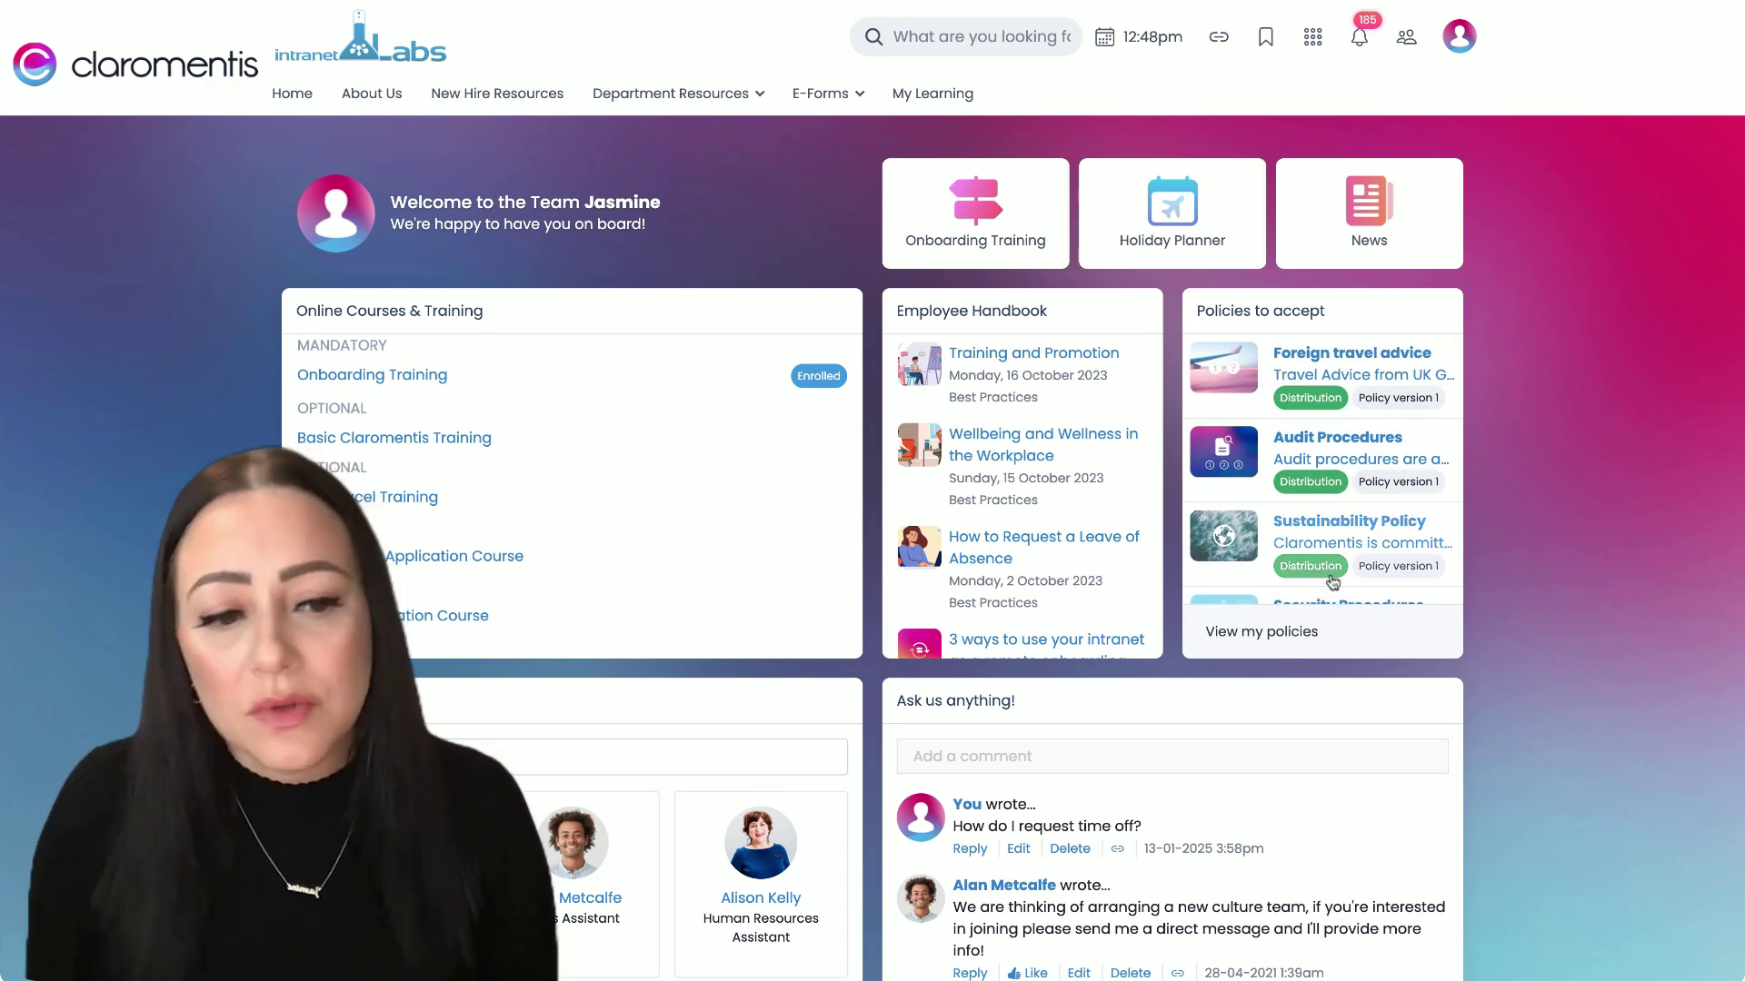
pyautogui.click(1326, 520)
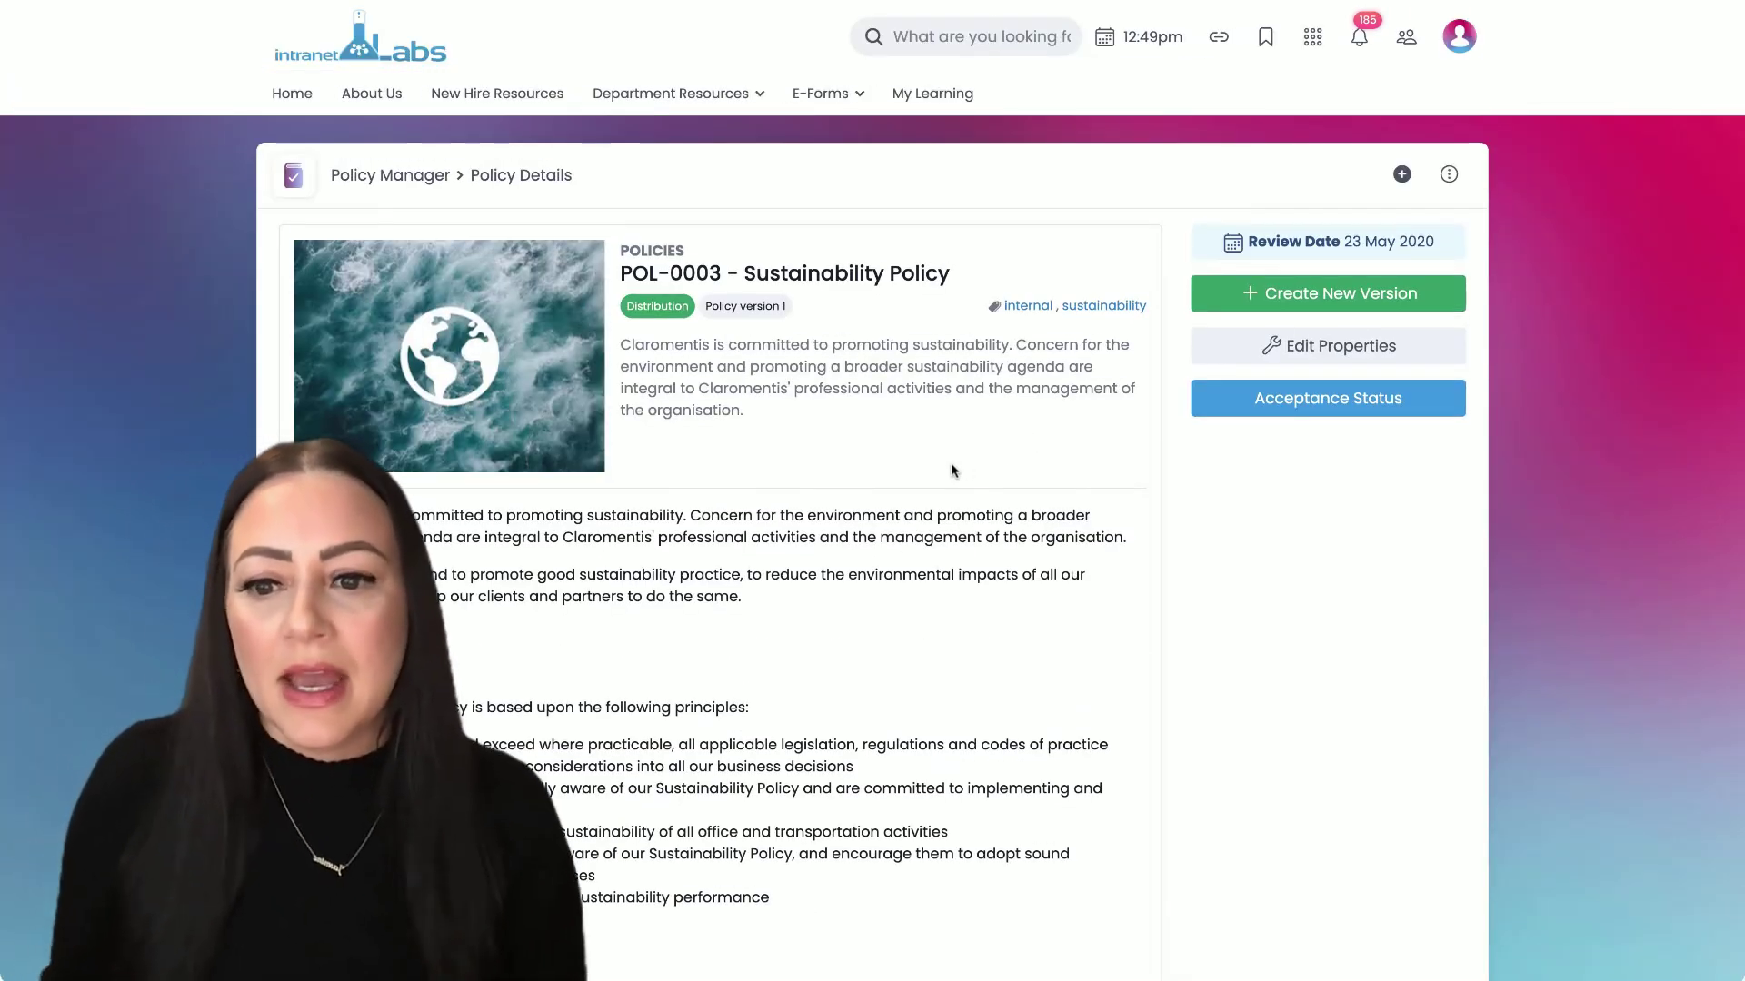
# Accept the Sustainability Policy as Read & Understood, then check its acceptance status
pyautogui.scroll(-1, 950, 466)
pyautogui.scroll(-7, 950, 469)
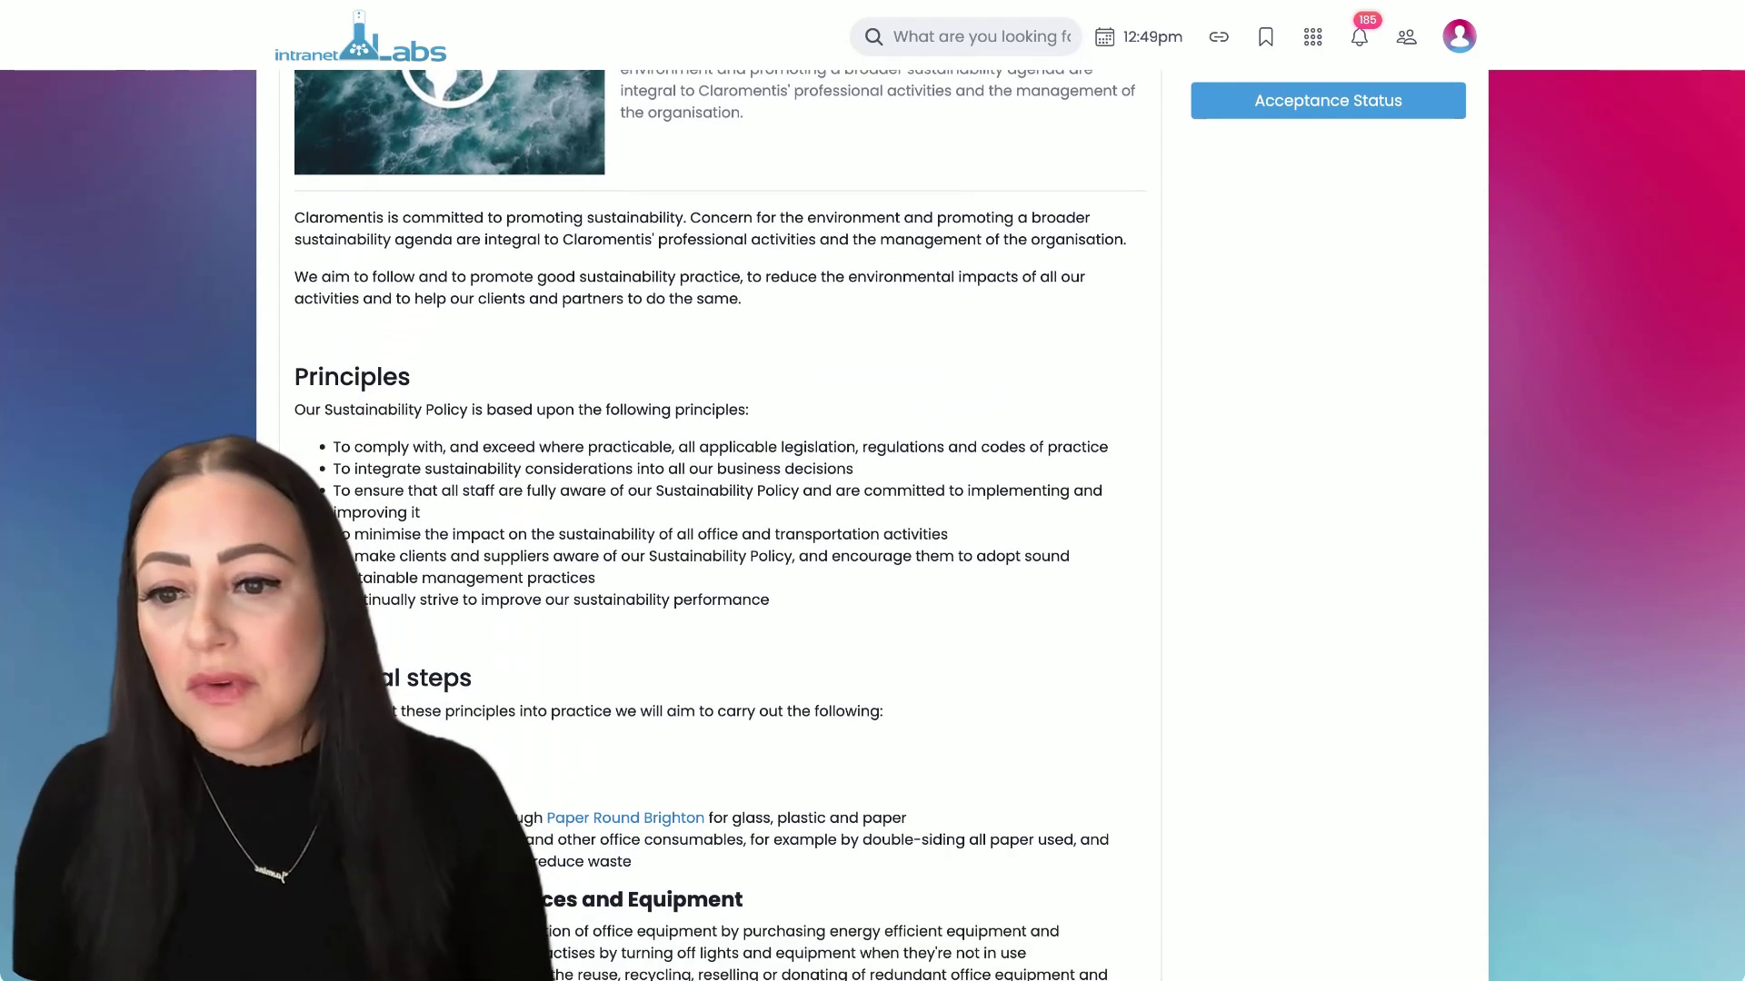
pyautogui.scroll(-7, 950, 469)
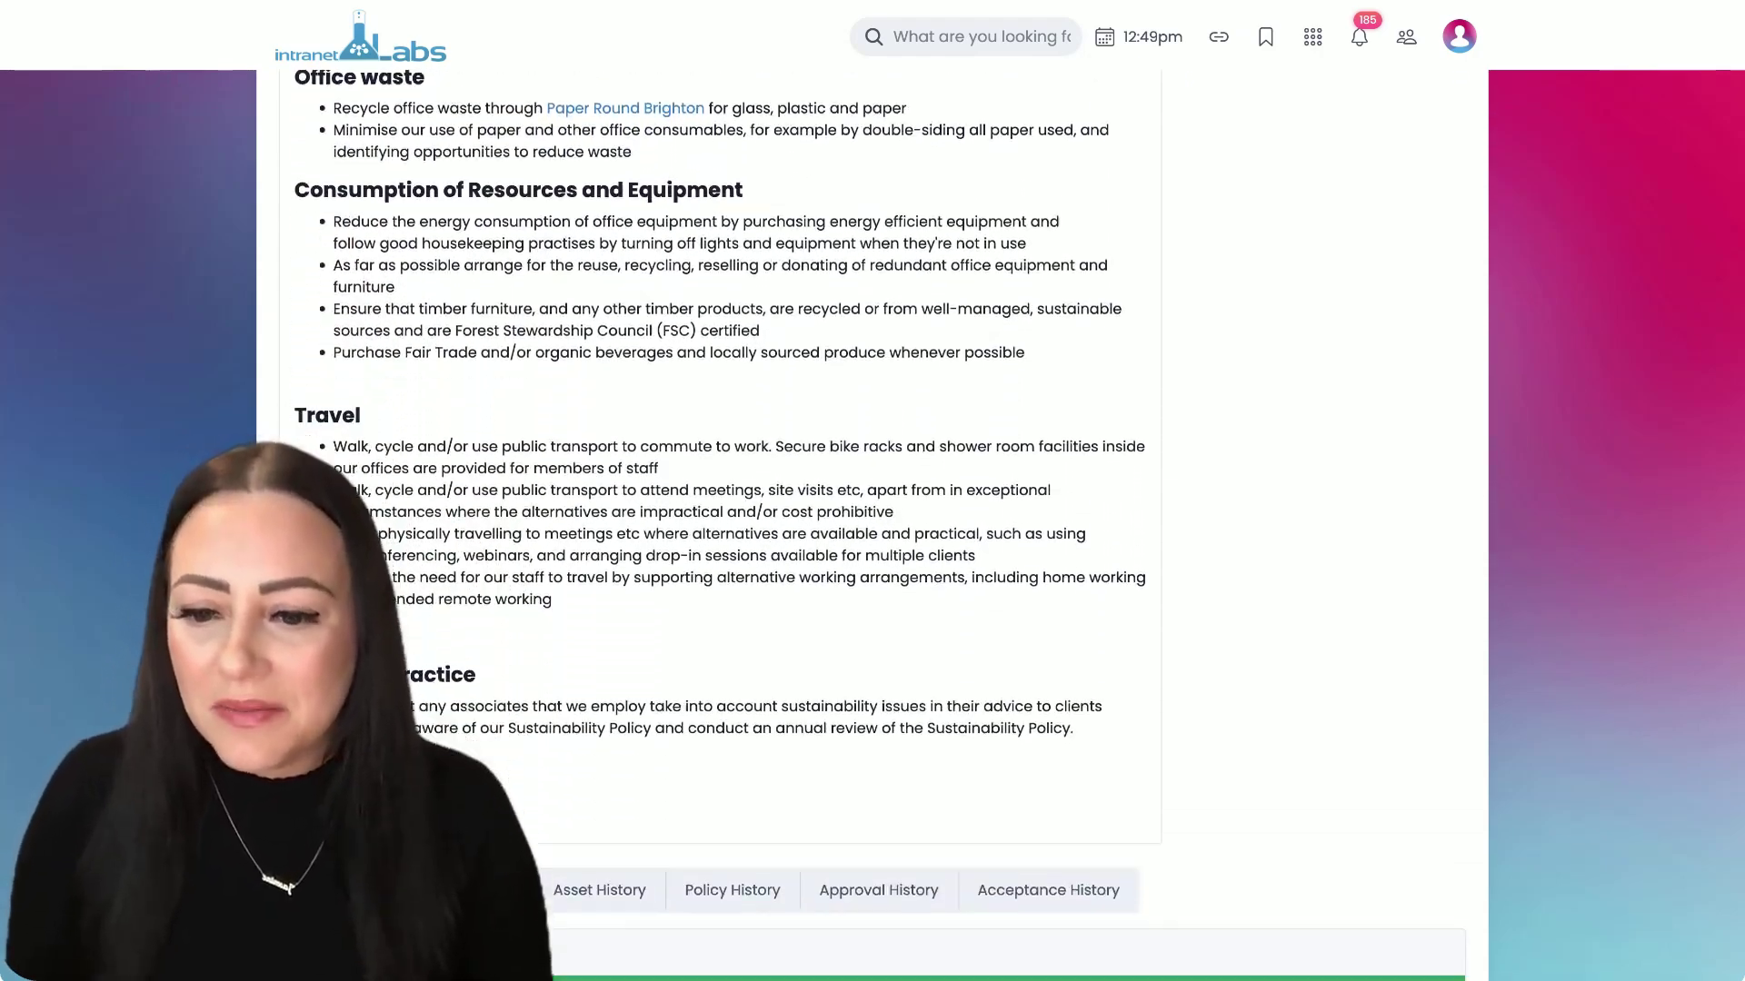
pyautogui.scroll(-1, 951, 469)
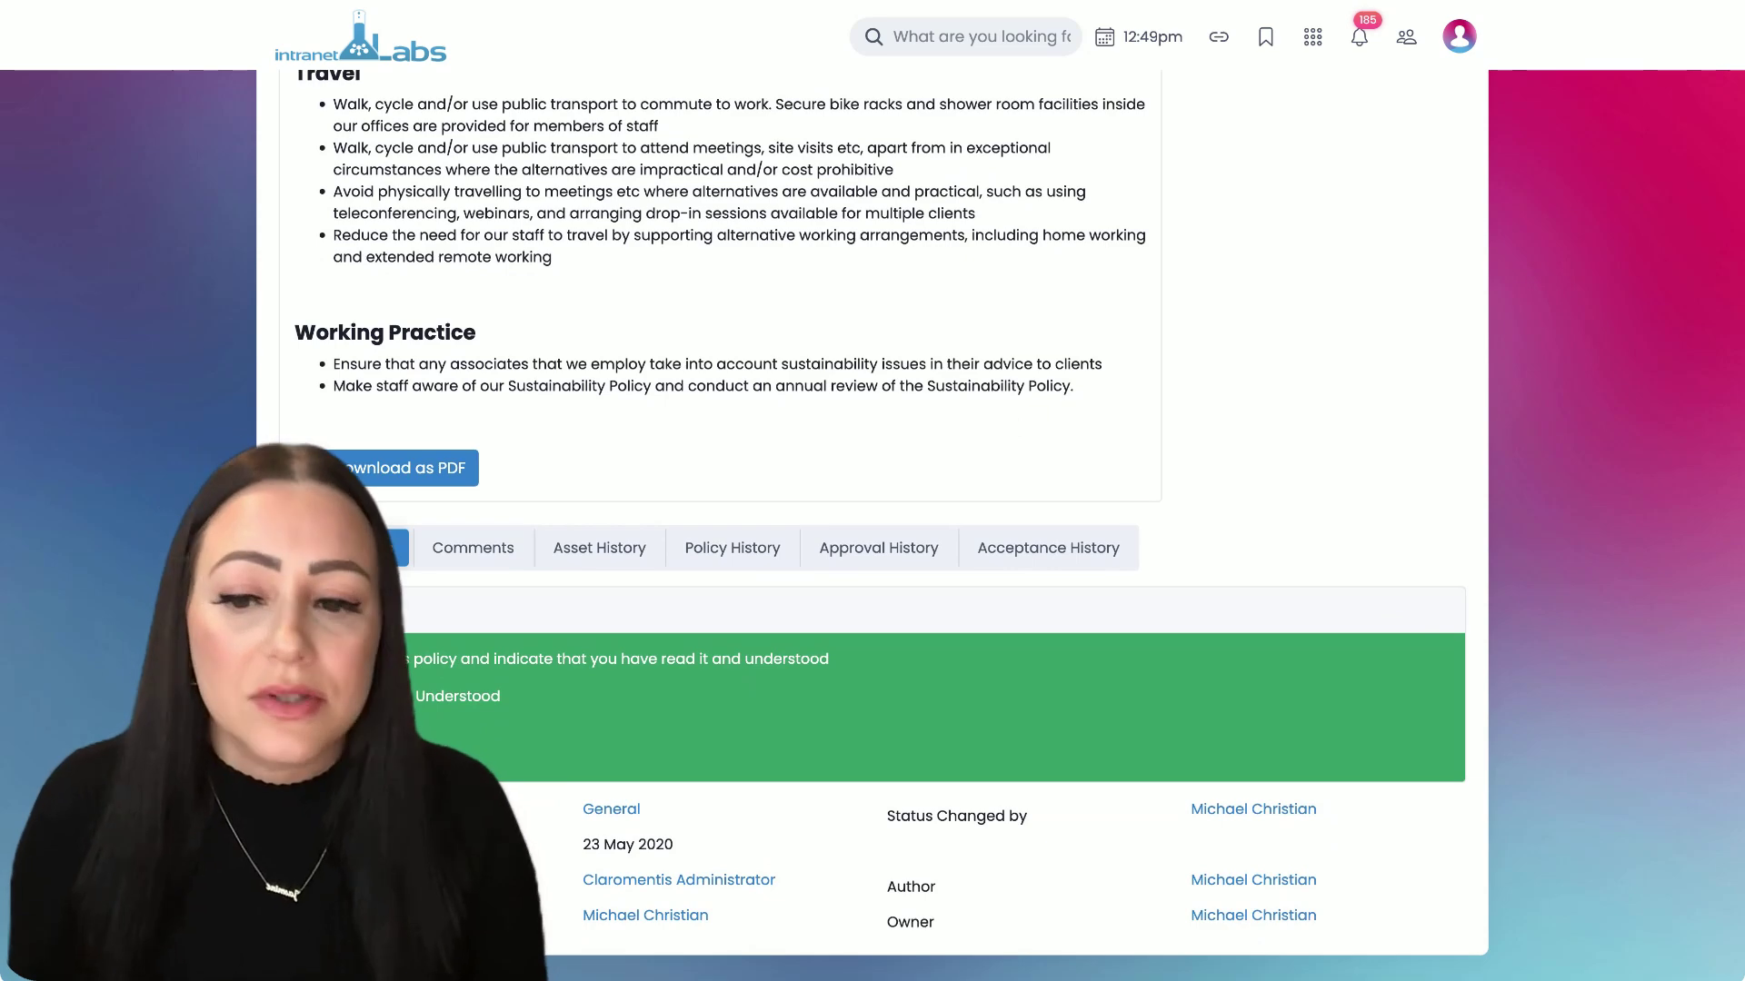
pyautogui.click(454, 696)
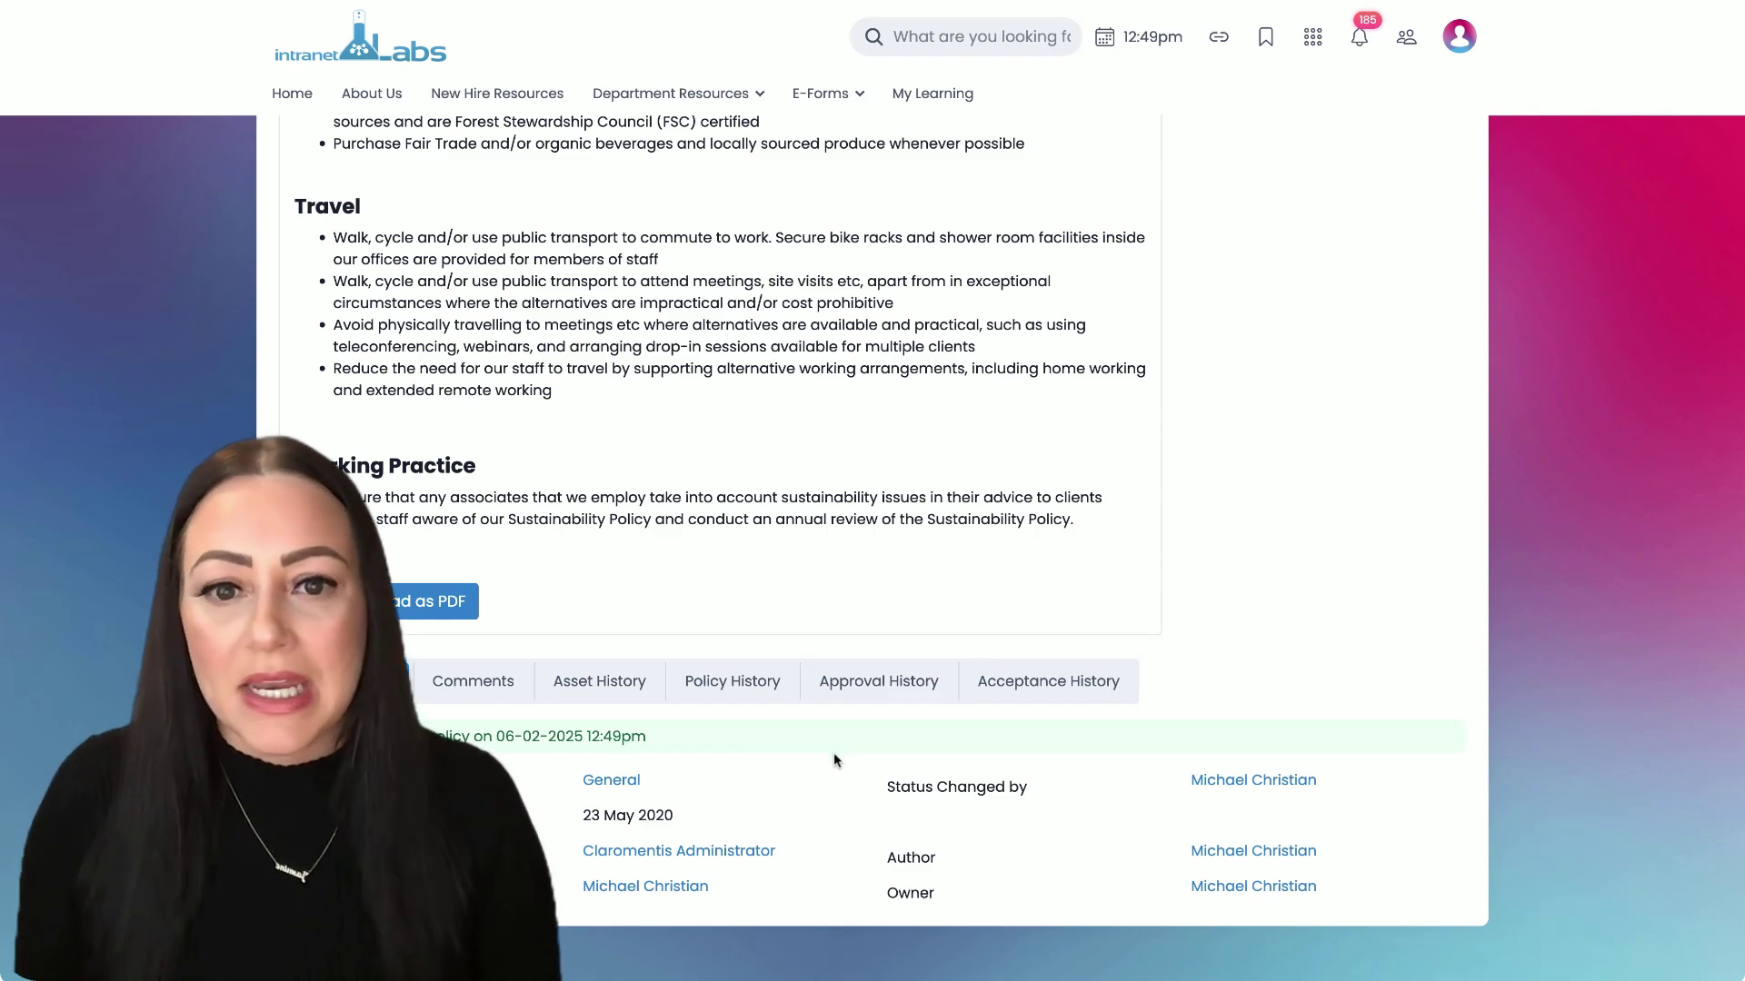
pyautogui.scroll(8, 835, 759)
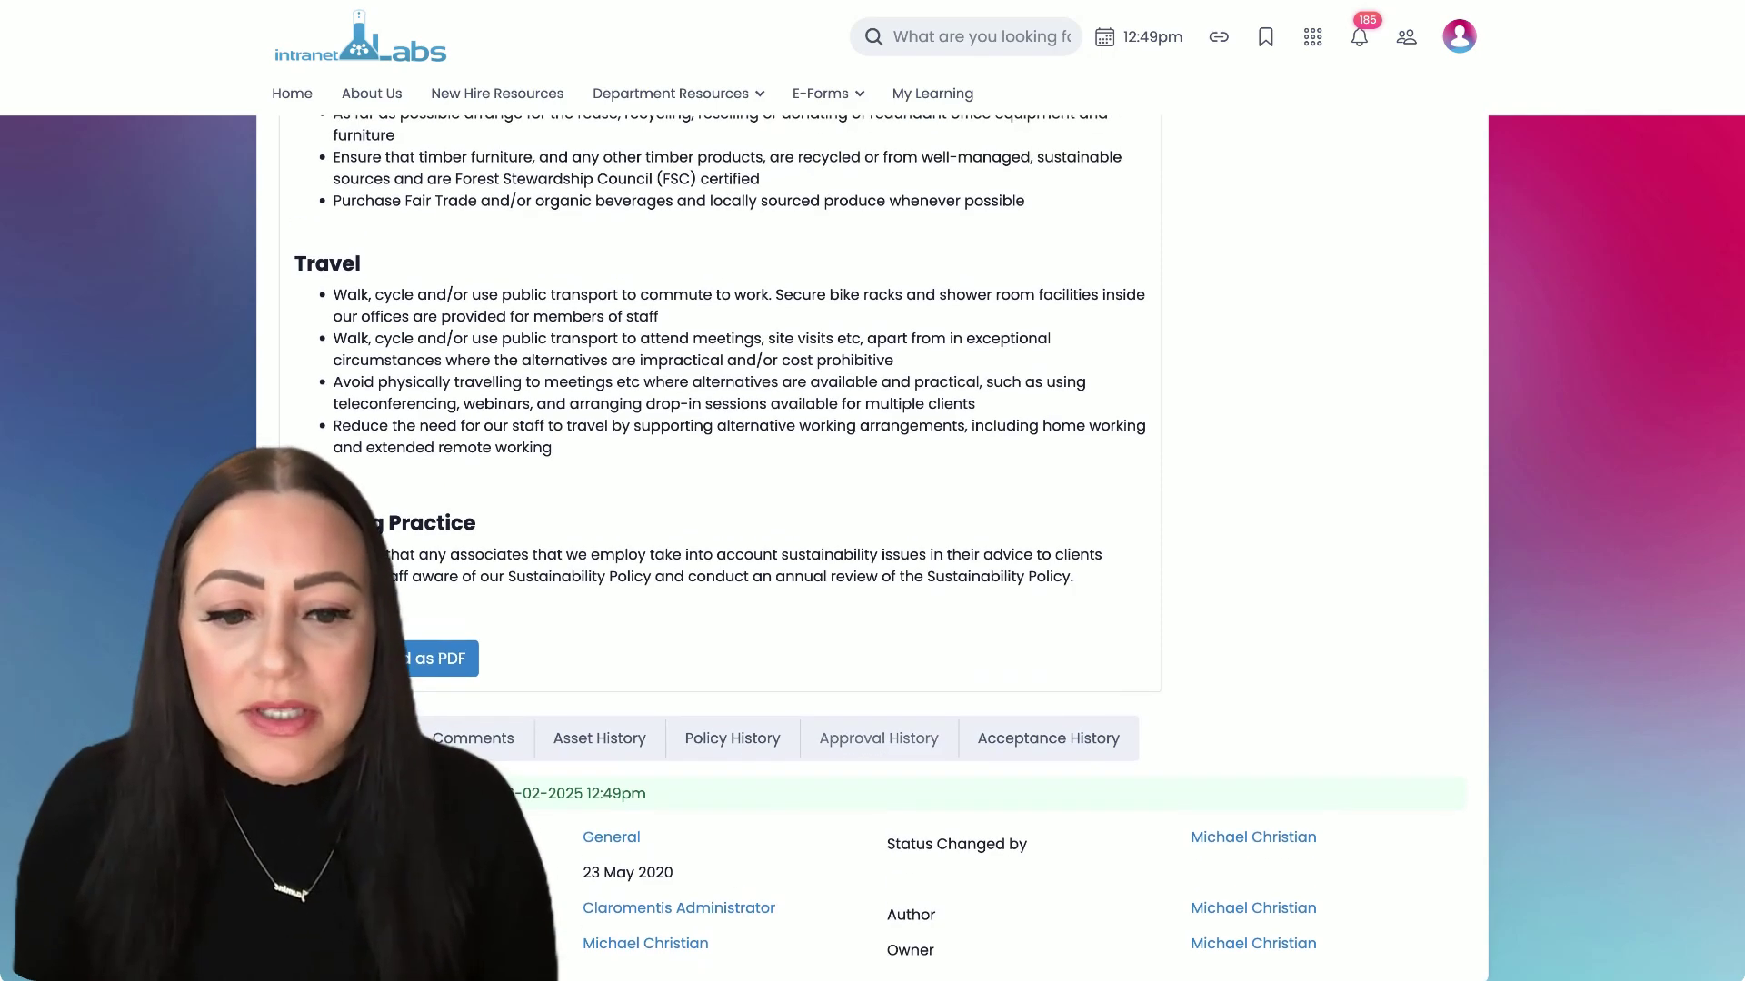
pyautogui.scroll(5, 1295, 582)
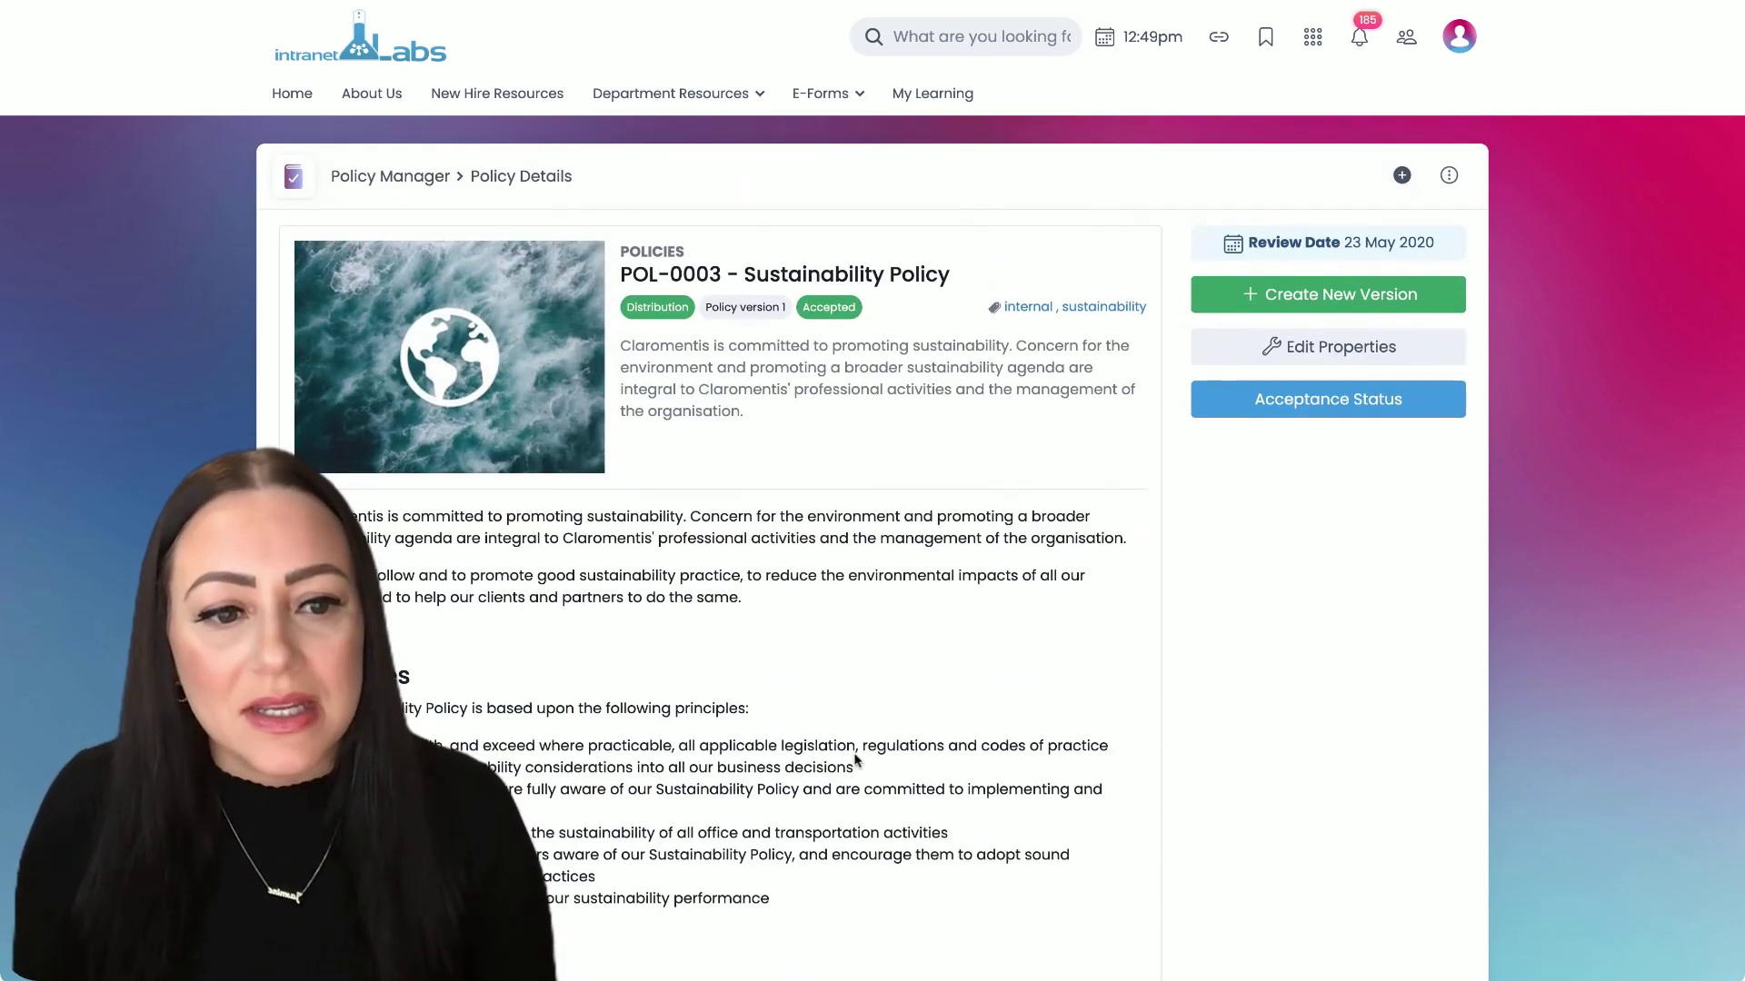
pyautogui.click(1286, 404)
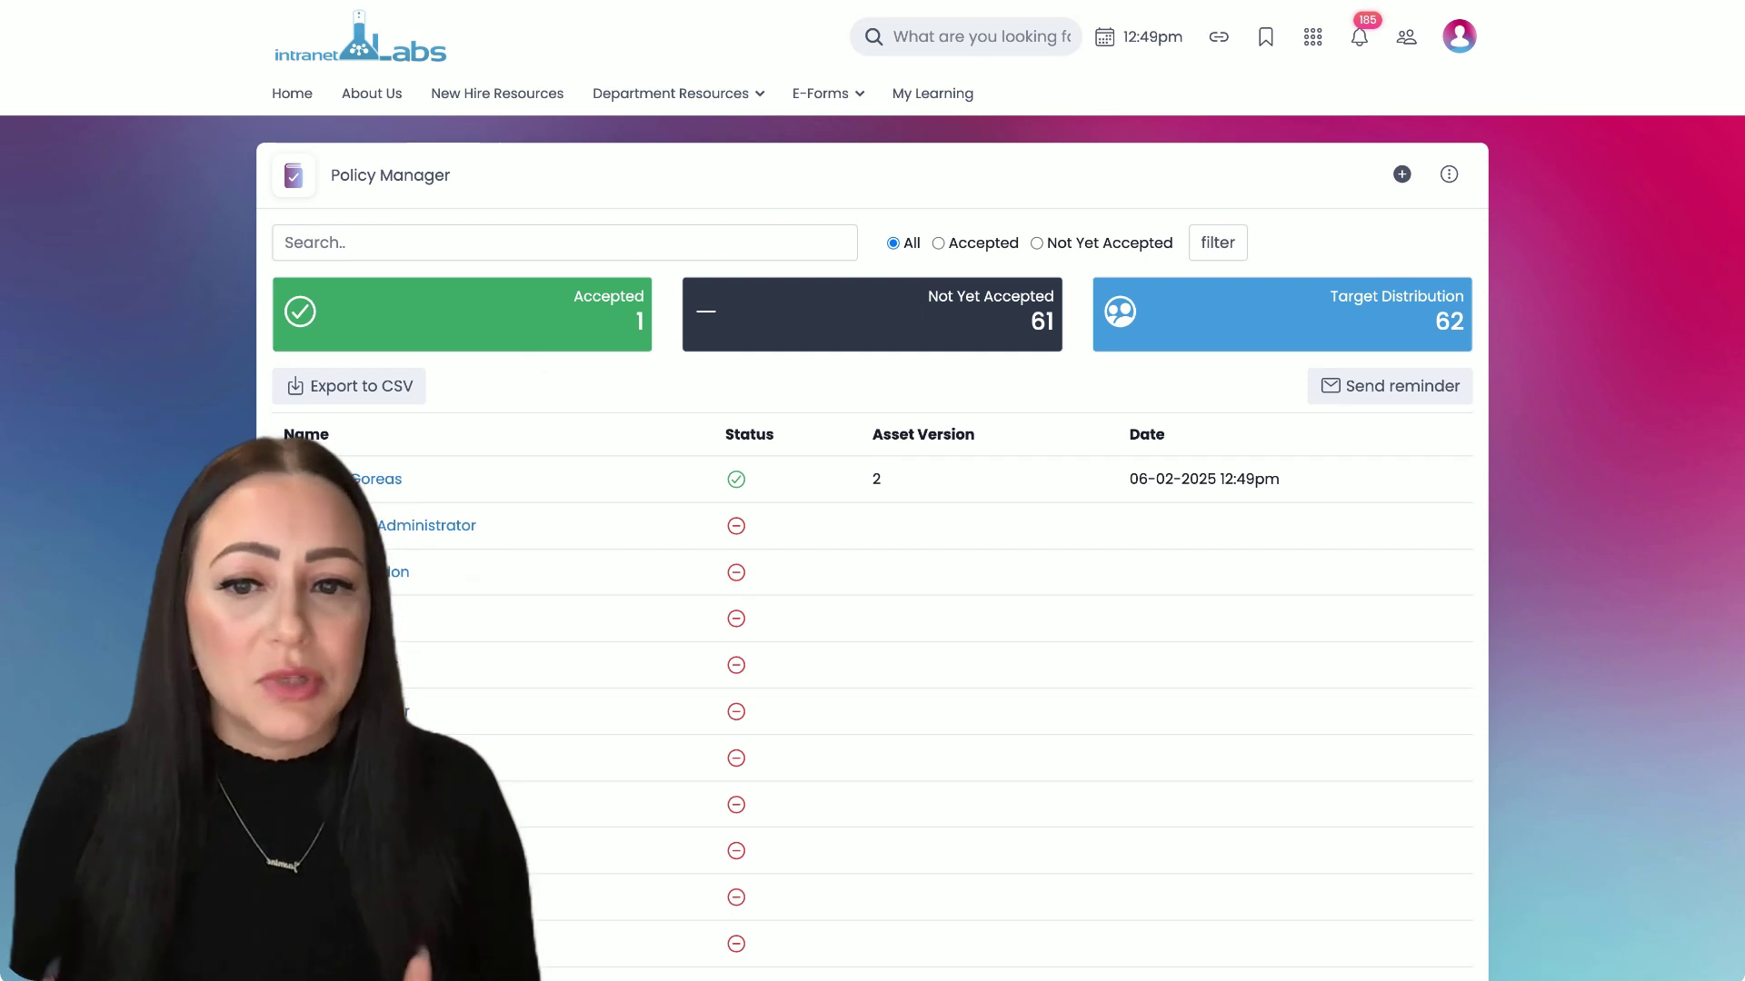
# Scroll through the acceptance list showing 1 accepted and 61 not yet accepted users
pyautogui.scroll(-1, 937, 569)
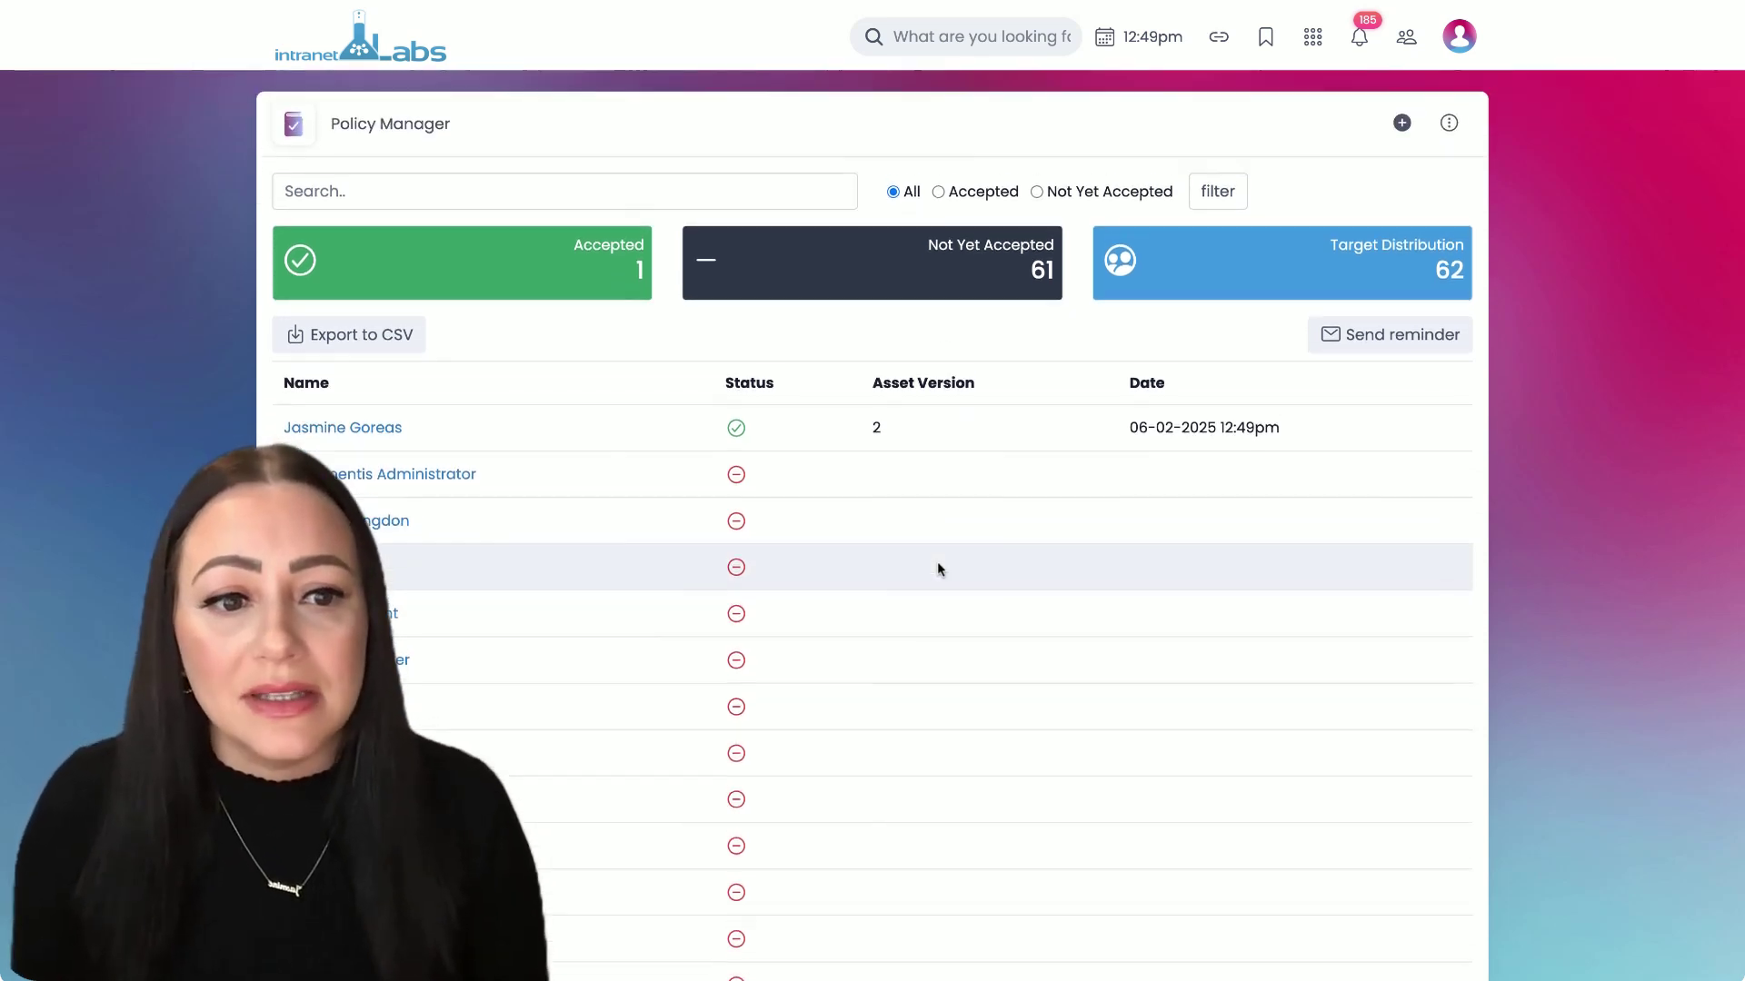
pyautogui.scroll(1, 940, 569)
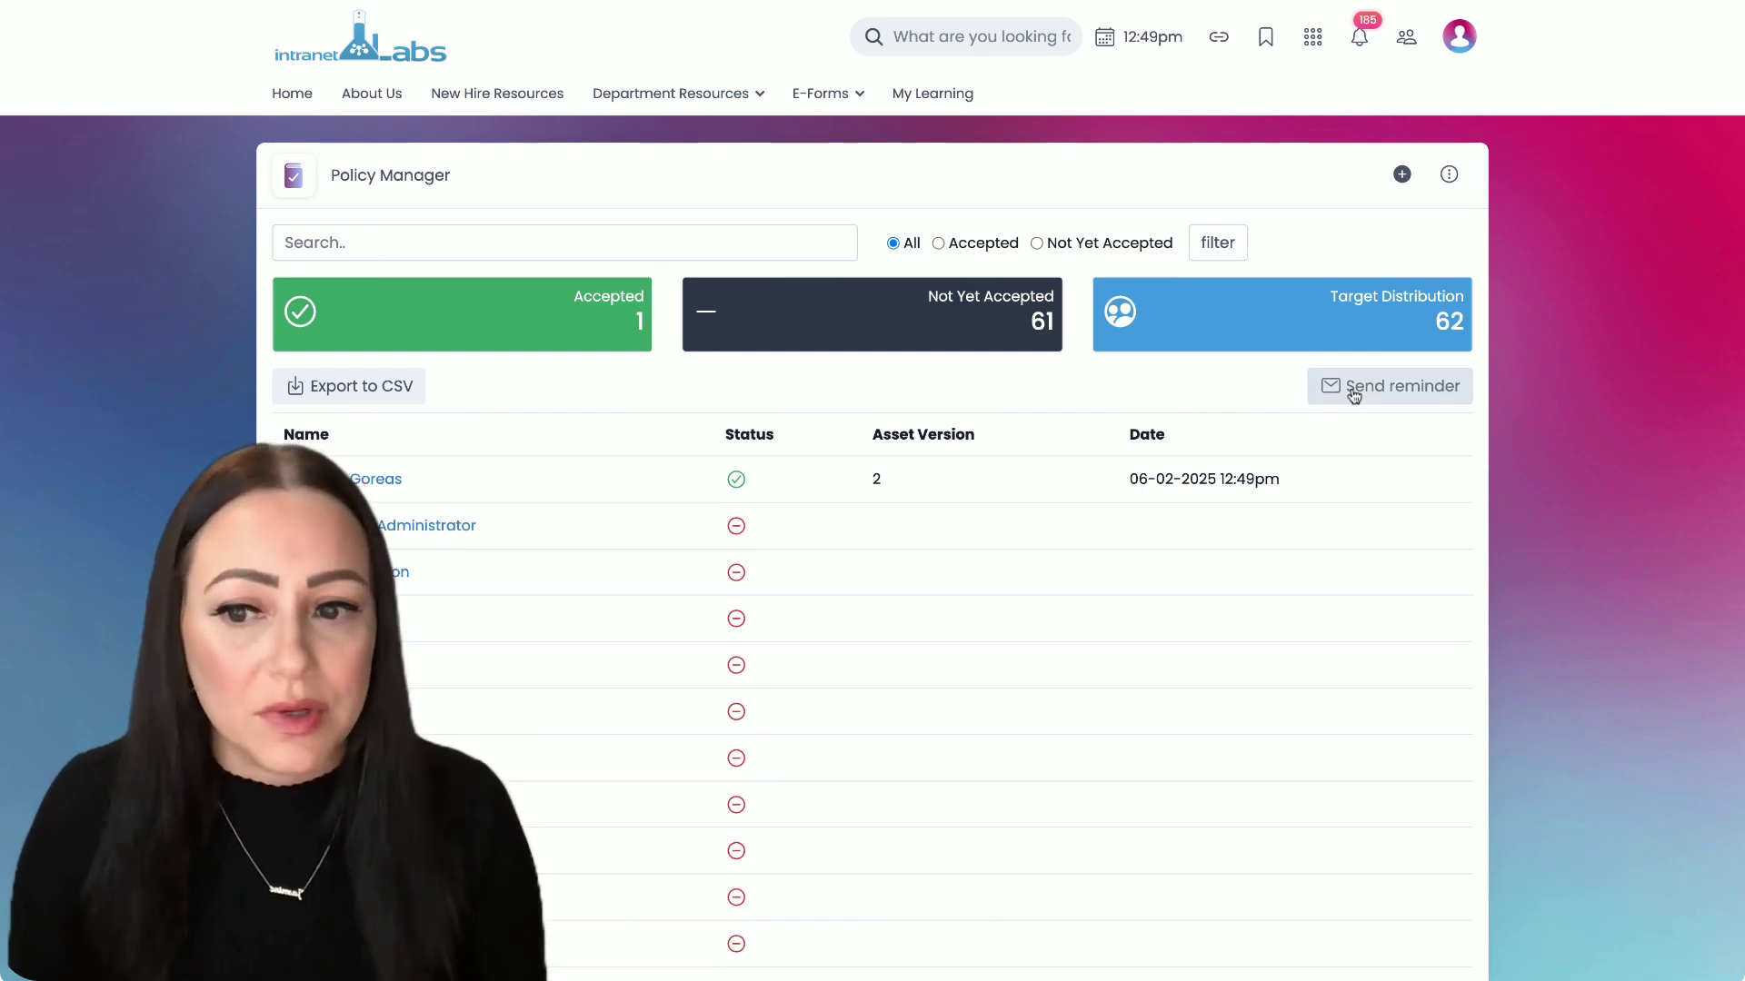
pyautogui.scroll(-2, 487, 600)
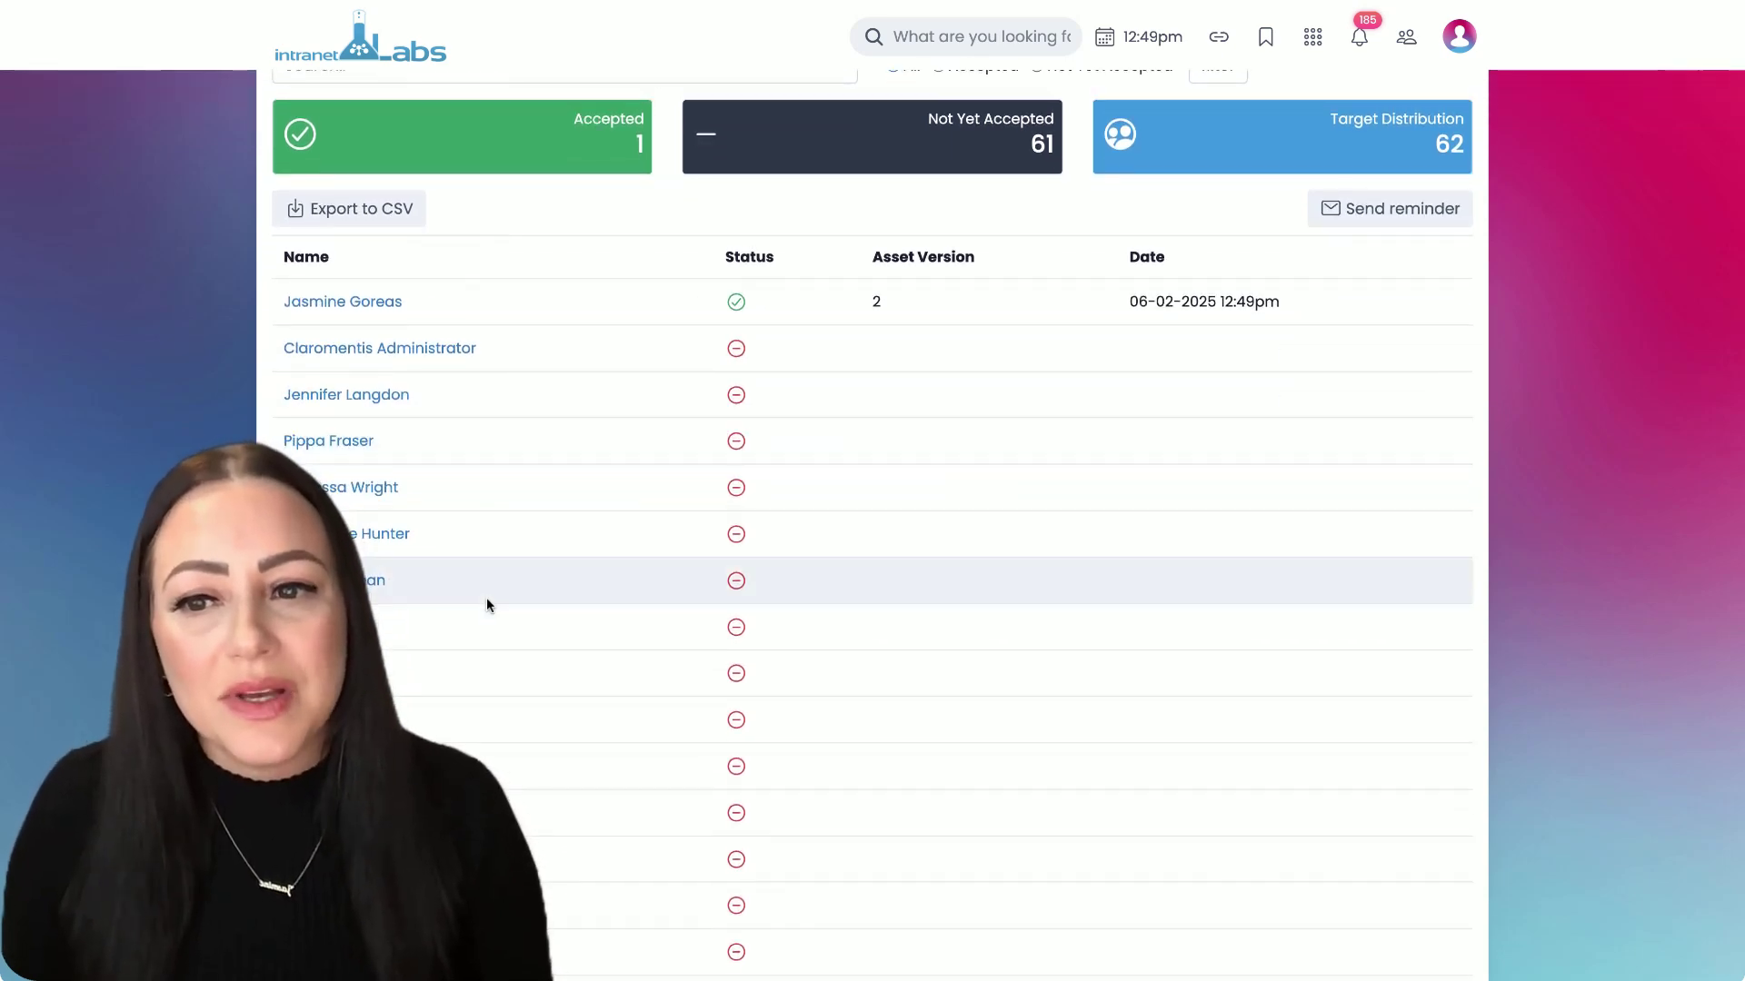
pyautogui.scroll(2, 487, 605)
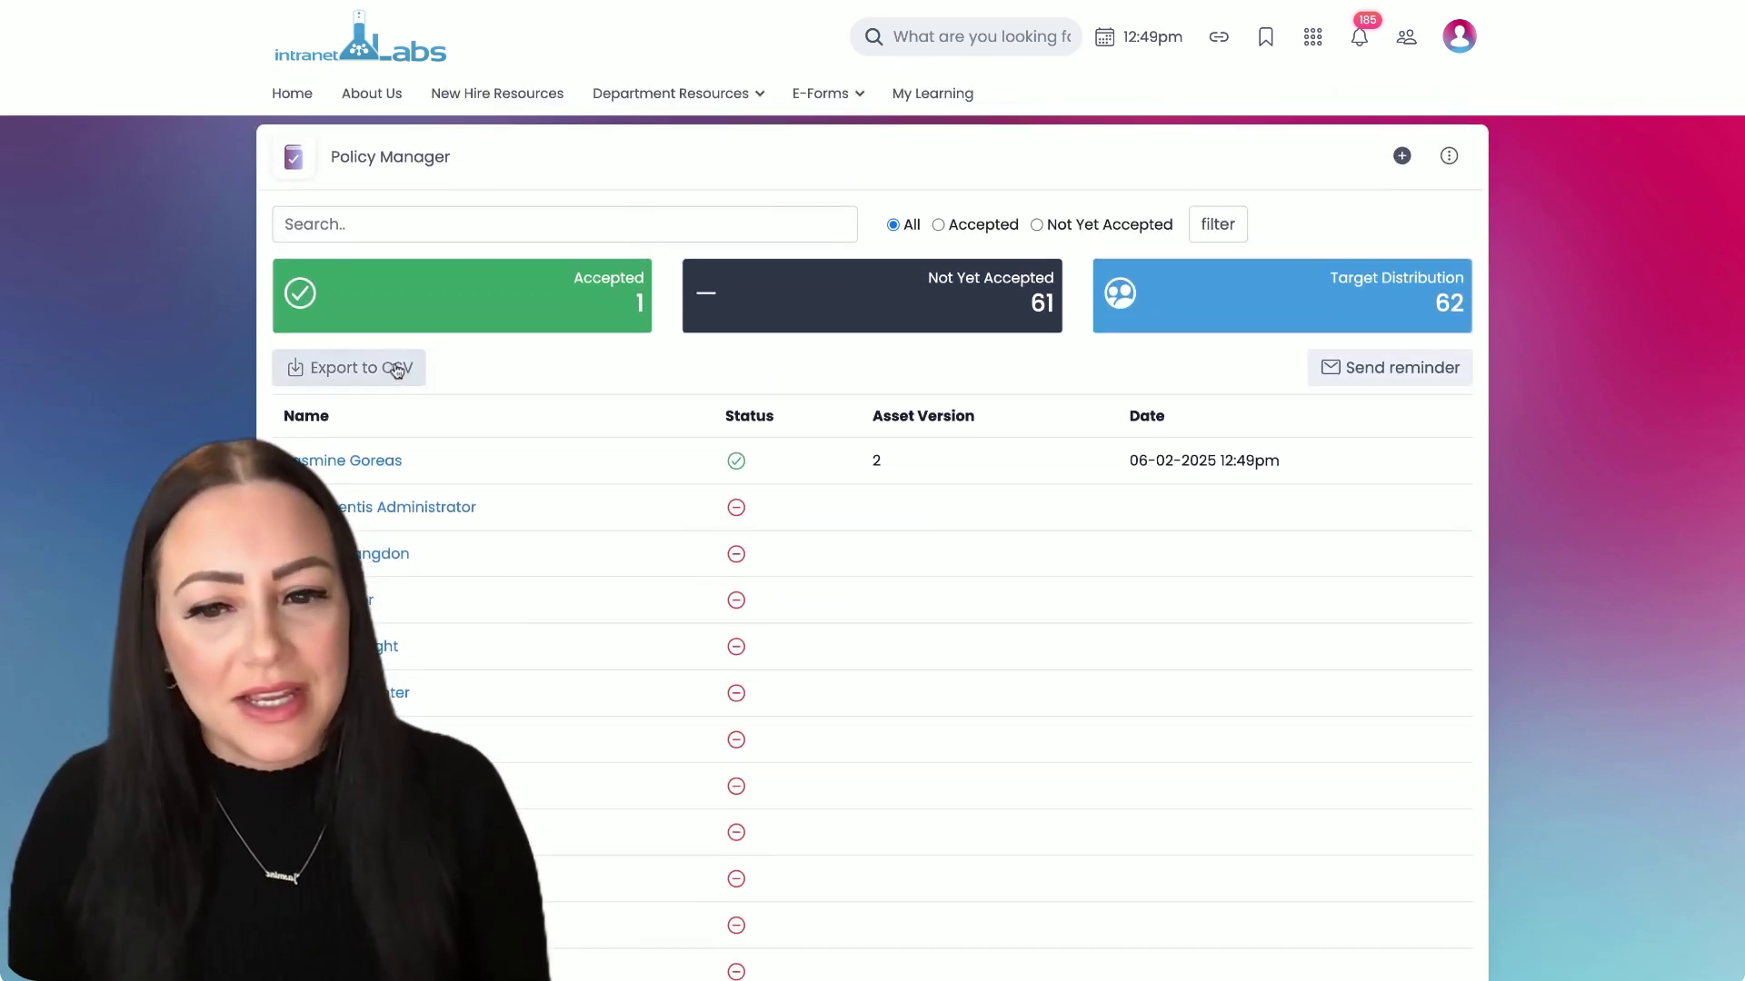
pyautogui.scroll(-2, 456, 551)
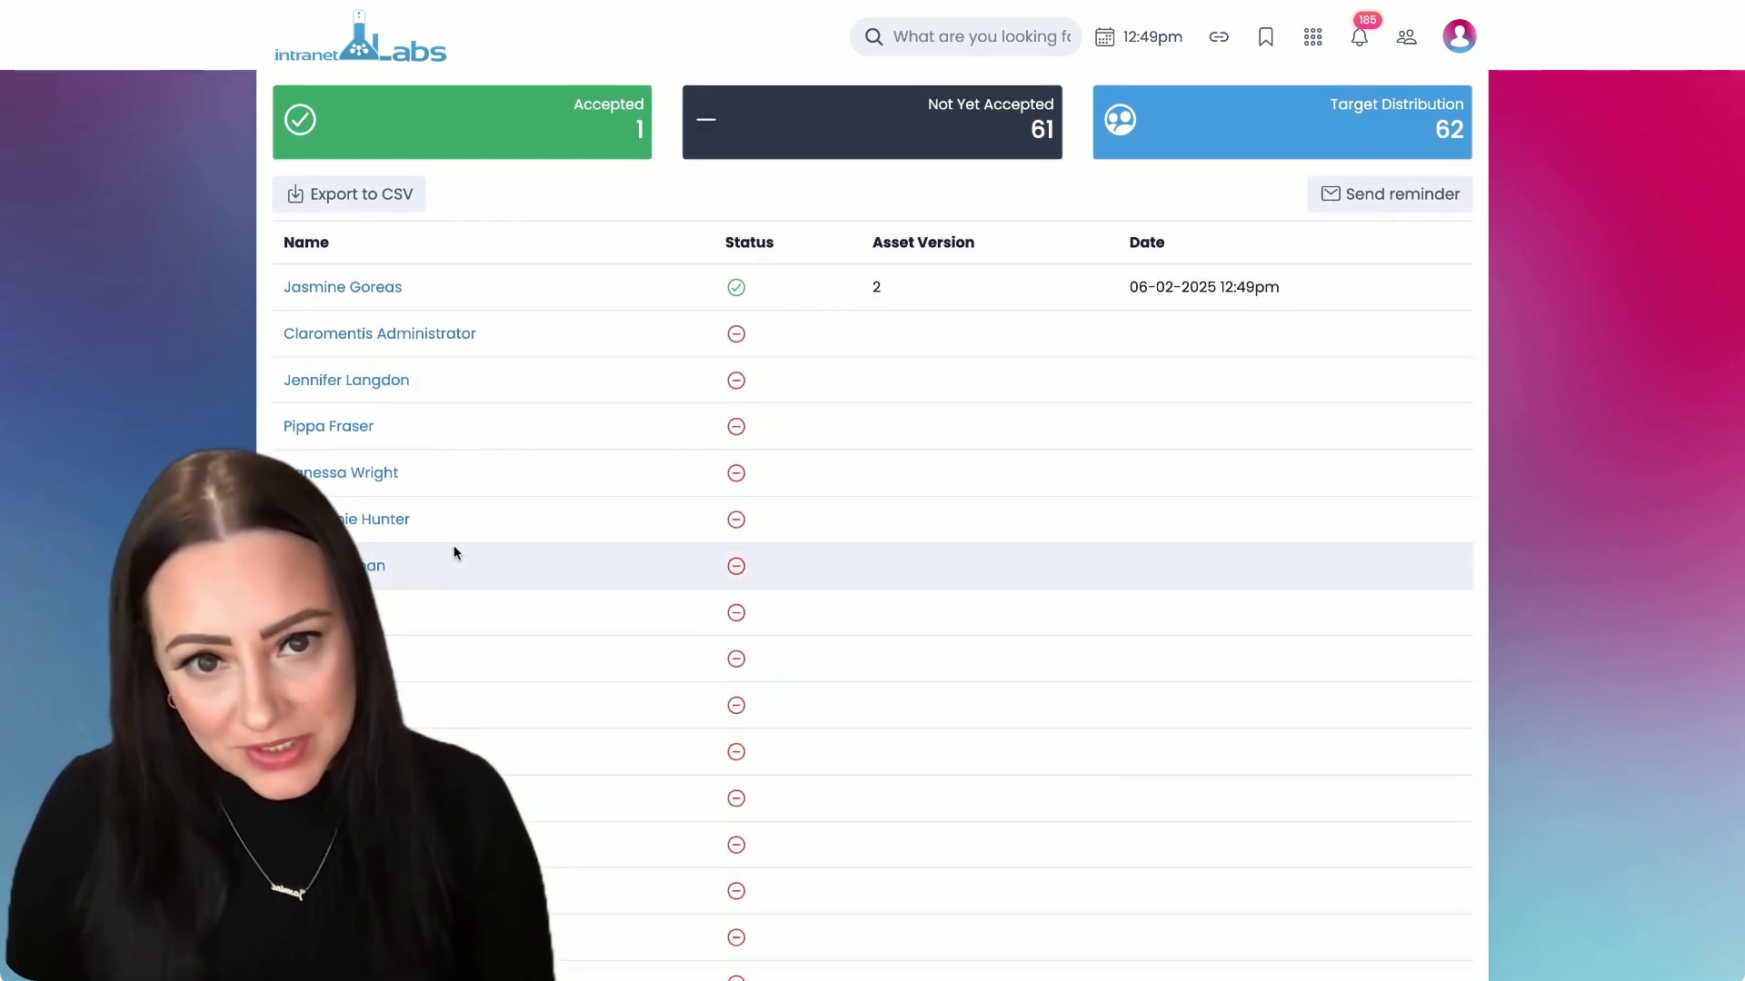
pyautogui.scroll(2, 457, 552)
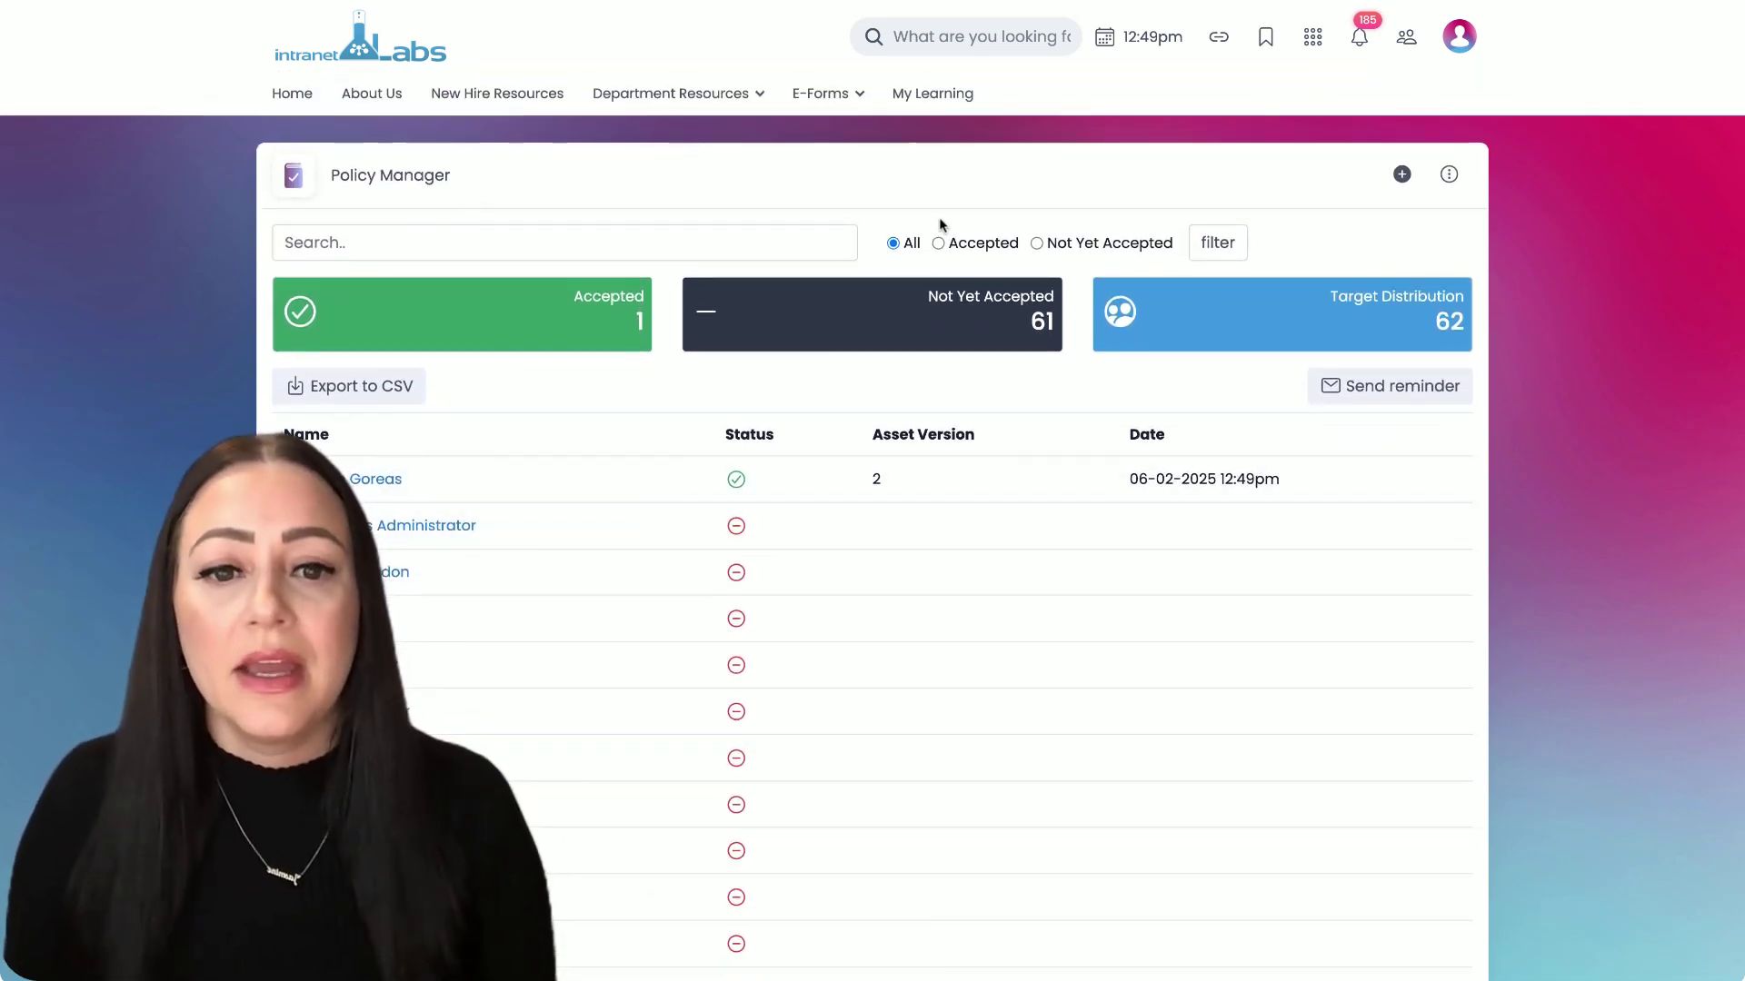
# Start a new policy and inspect its Ref., Description and Category fields without filling them
pyautogui.click(1398, 186)
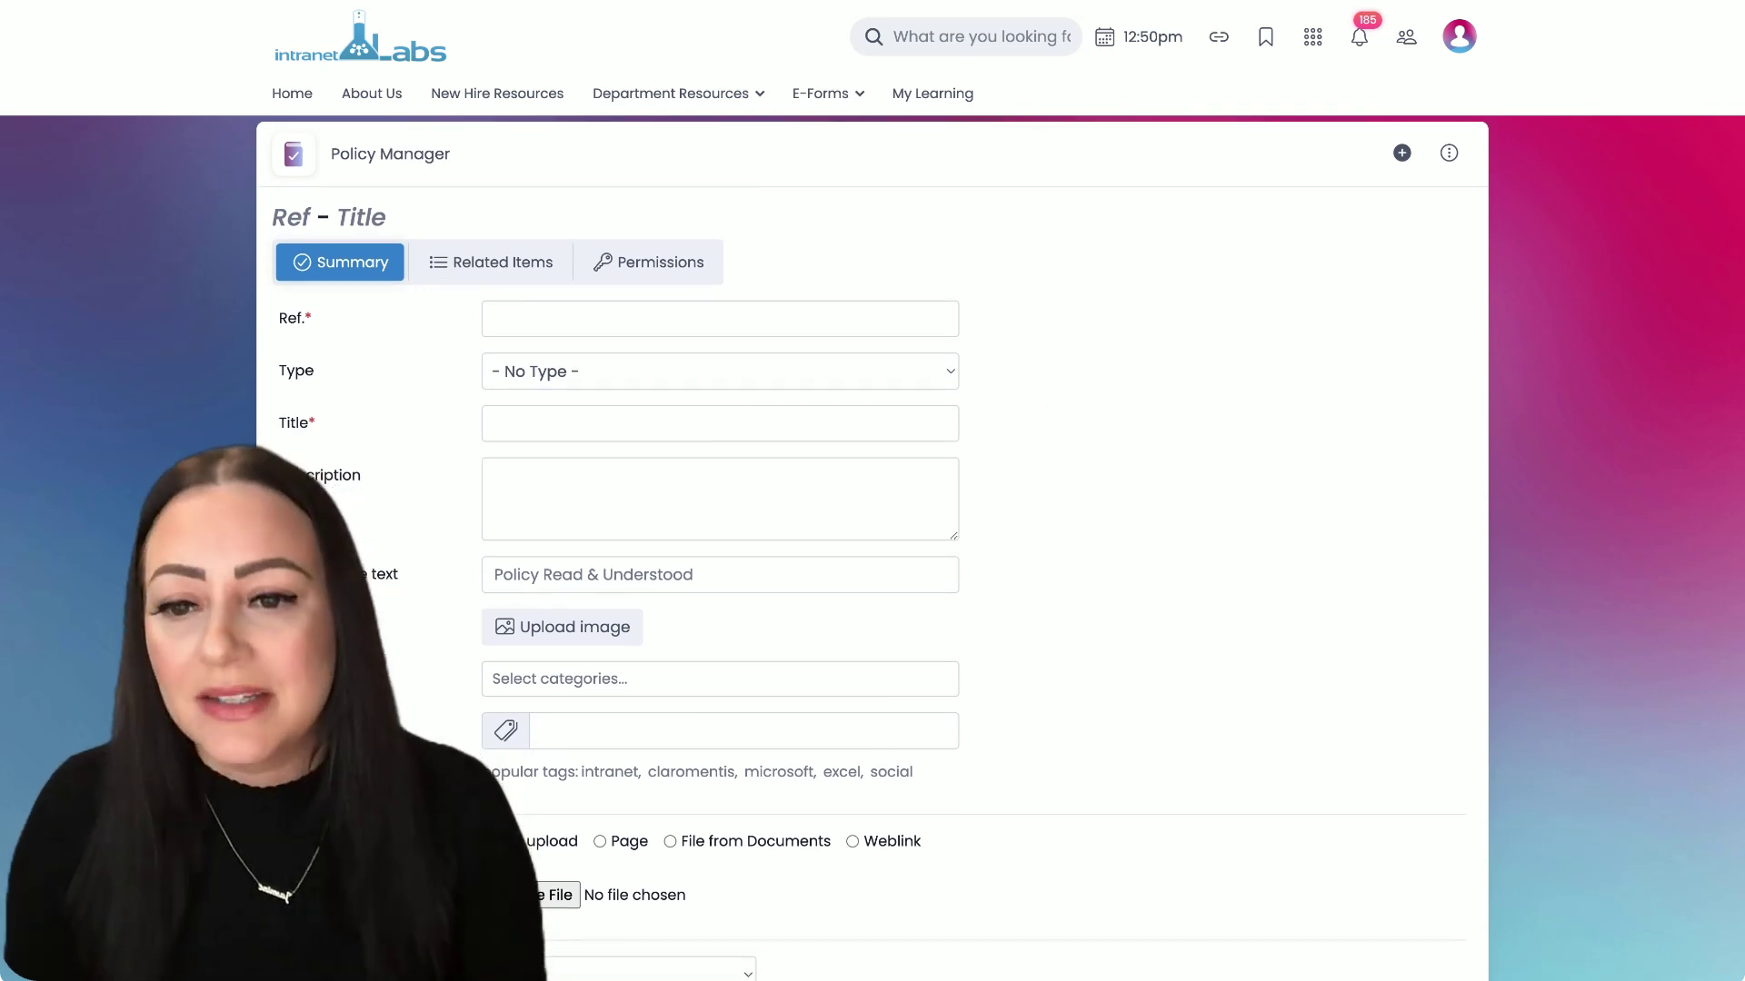
pyautogui.click(818, 288)
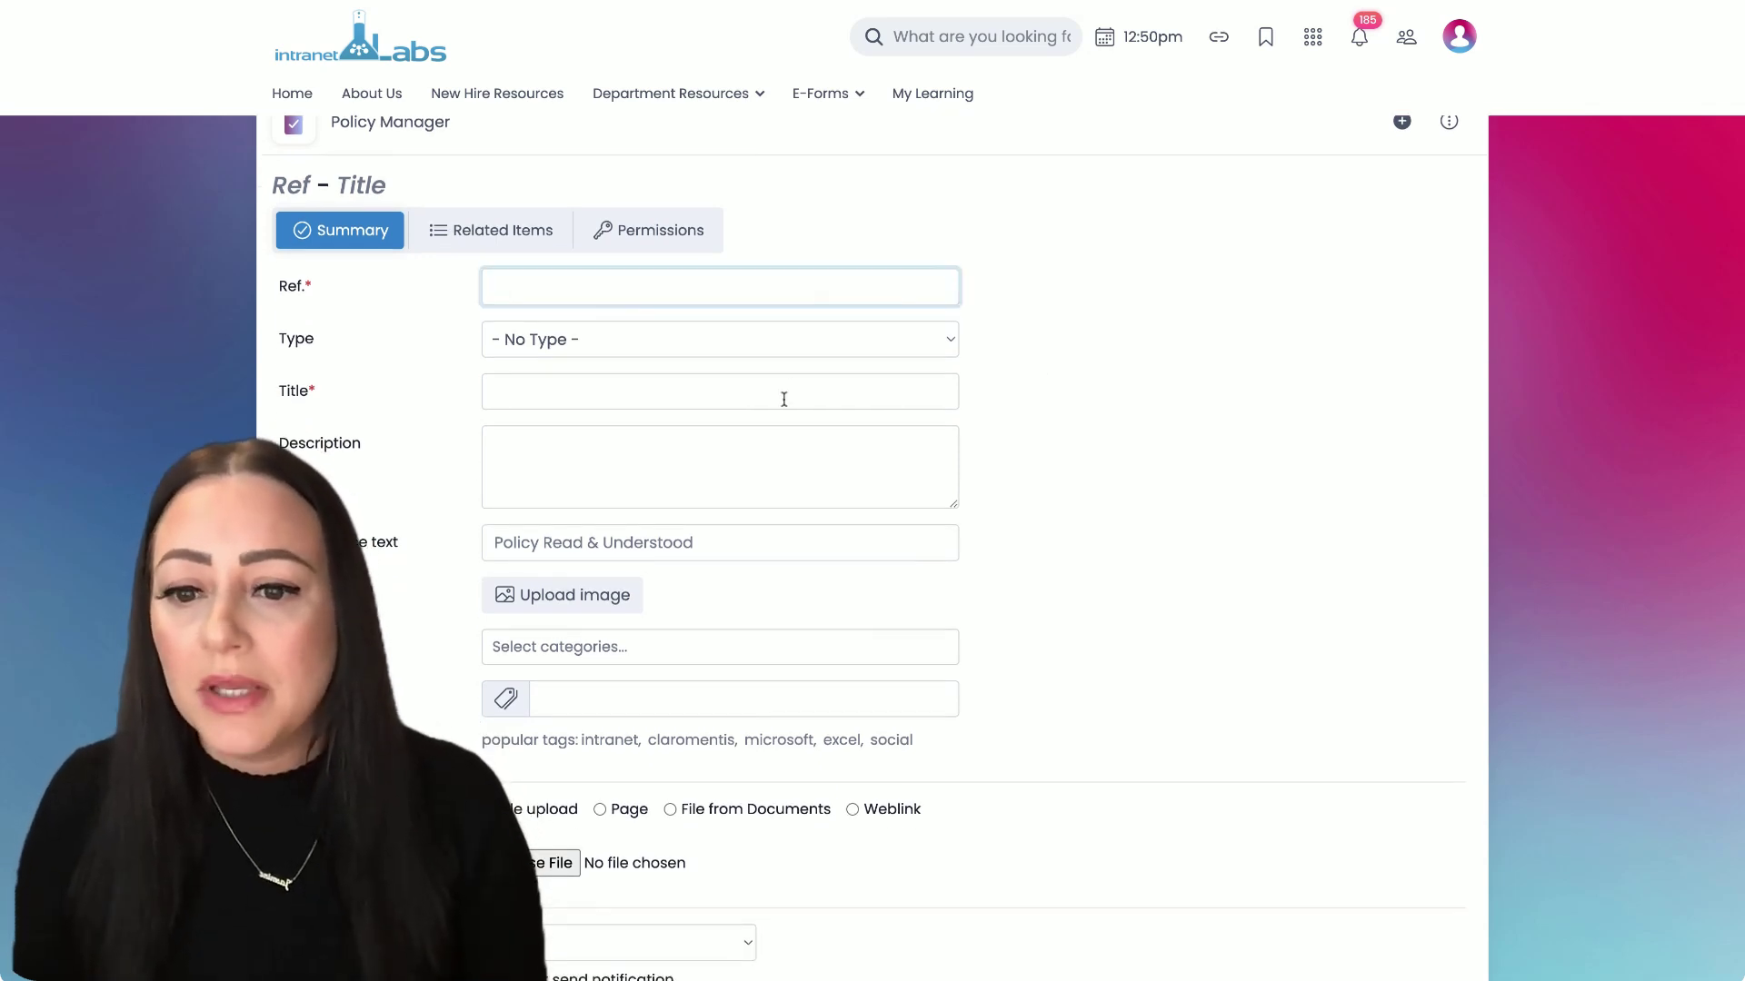
pyautogui.click(761, 445)
pyautogui.scroll(-3, 1030, 462)
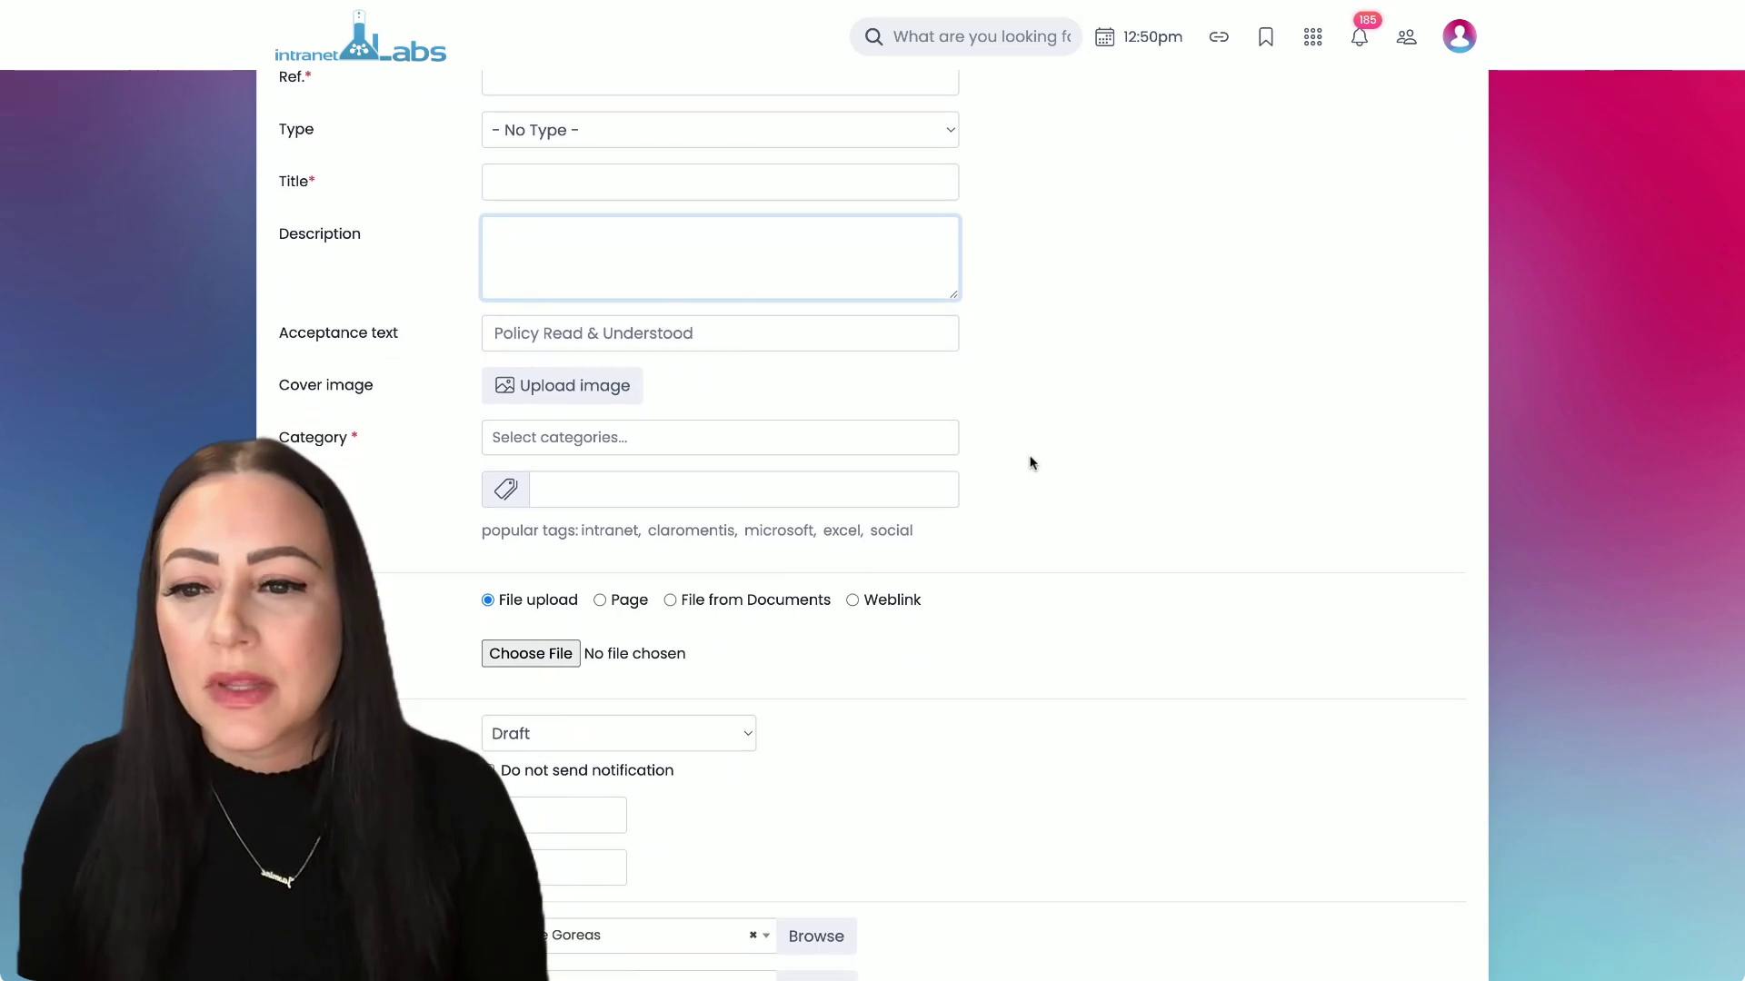
pyautogui.click(909, 442)
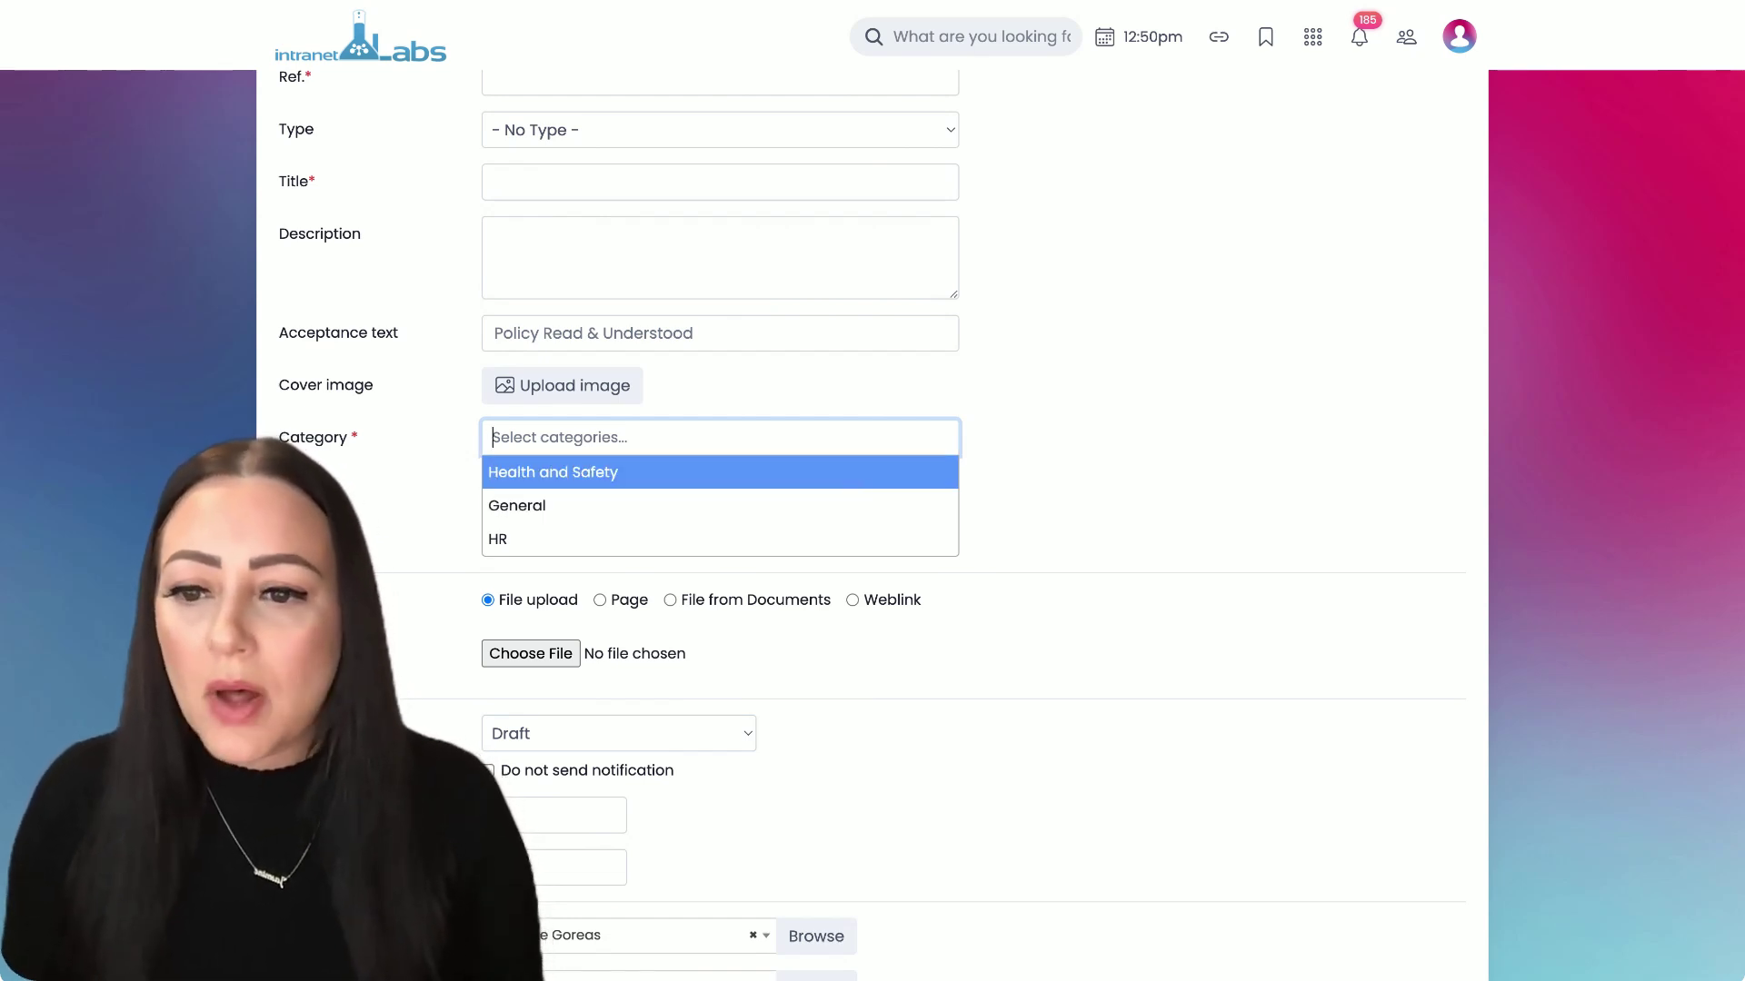
pyautogui.click(1074, 502)
pyautogui.scroll(-2, 1023, 627)
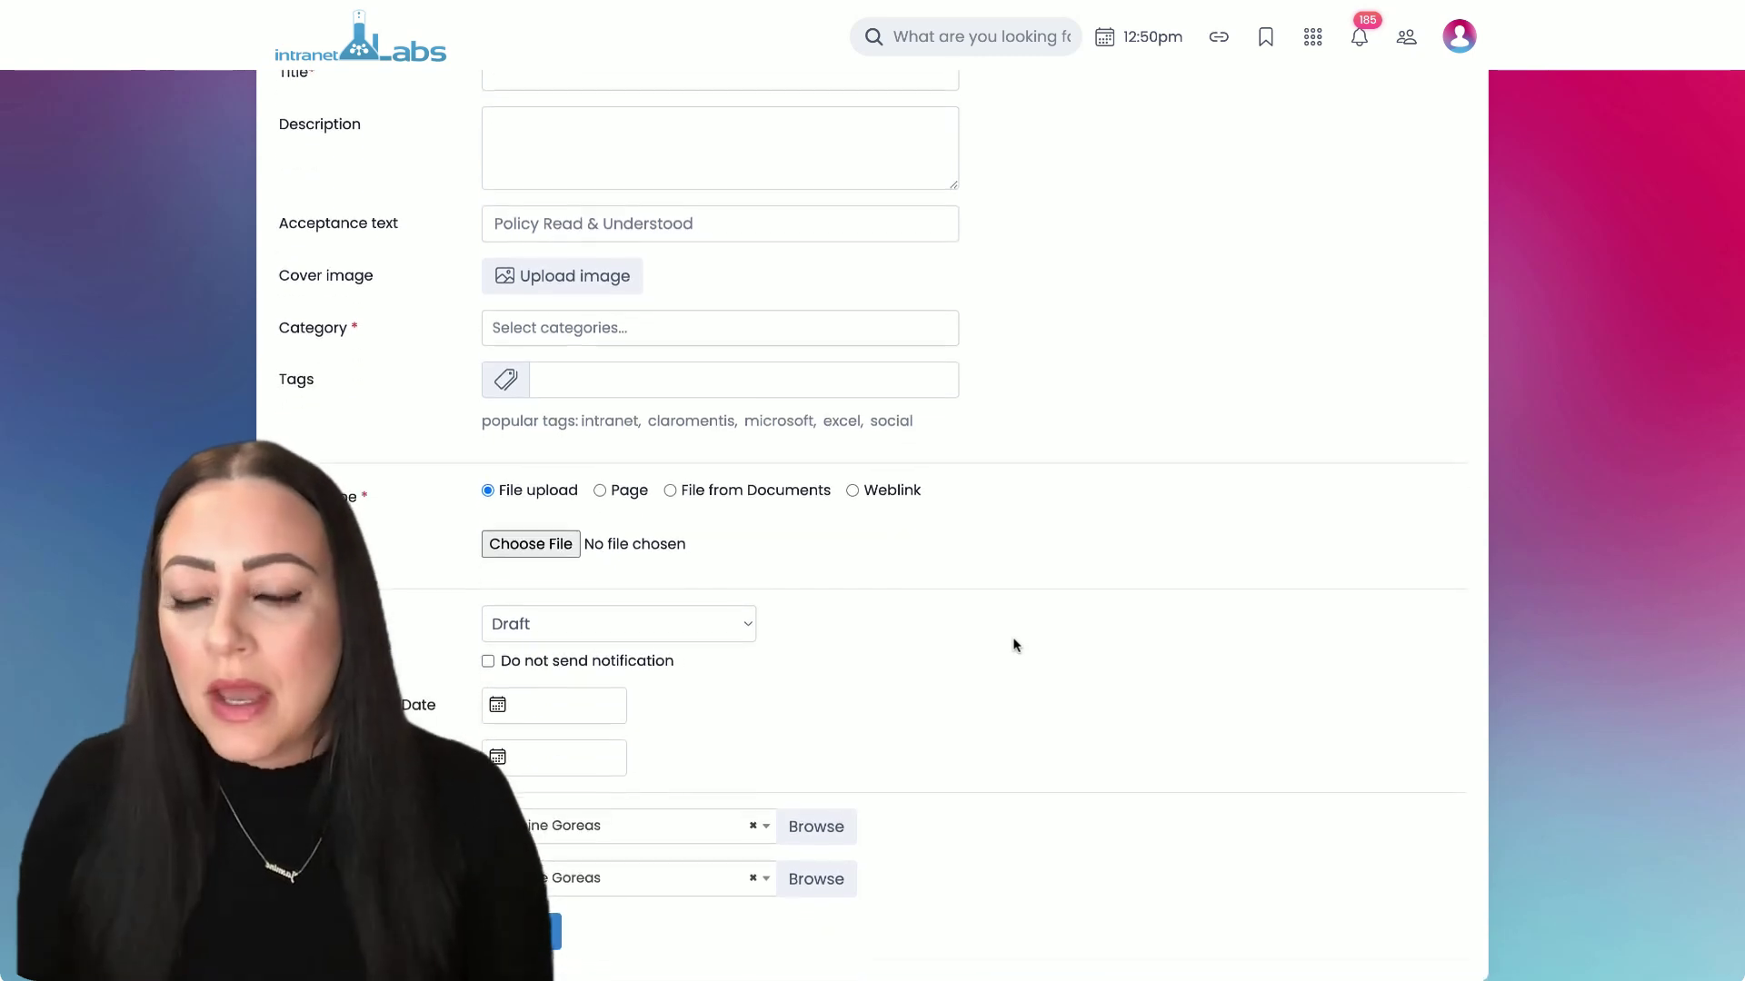
pyautogui.scroll(-1, 1015, 645)
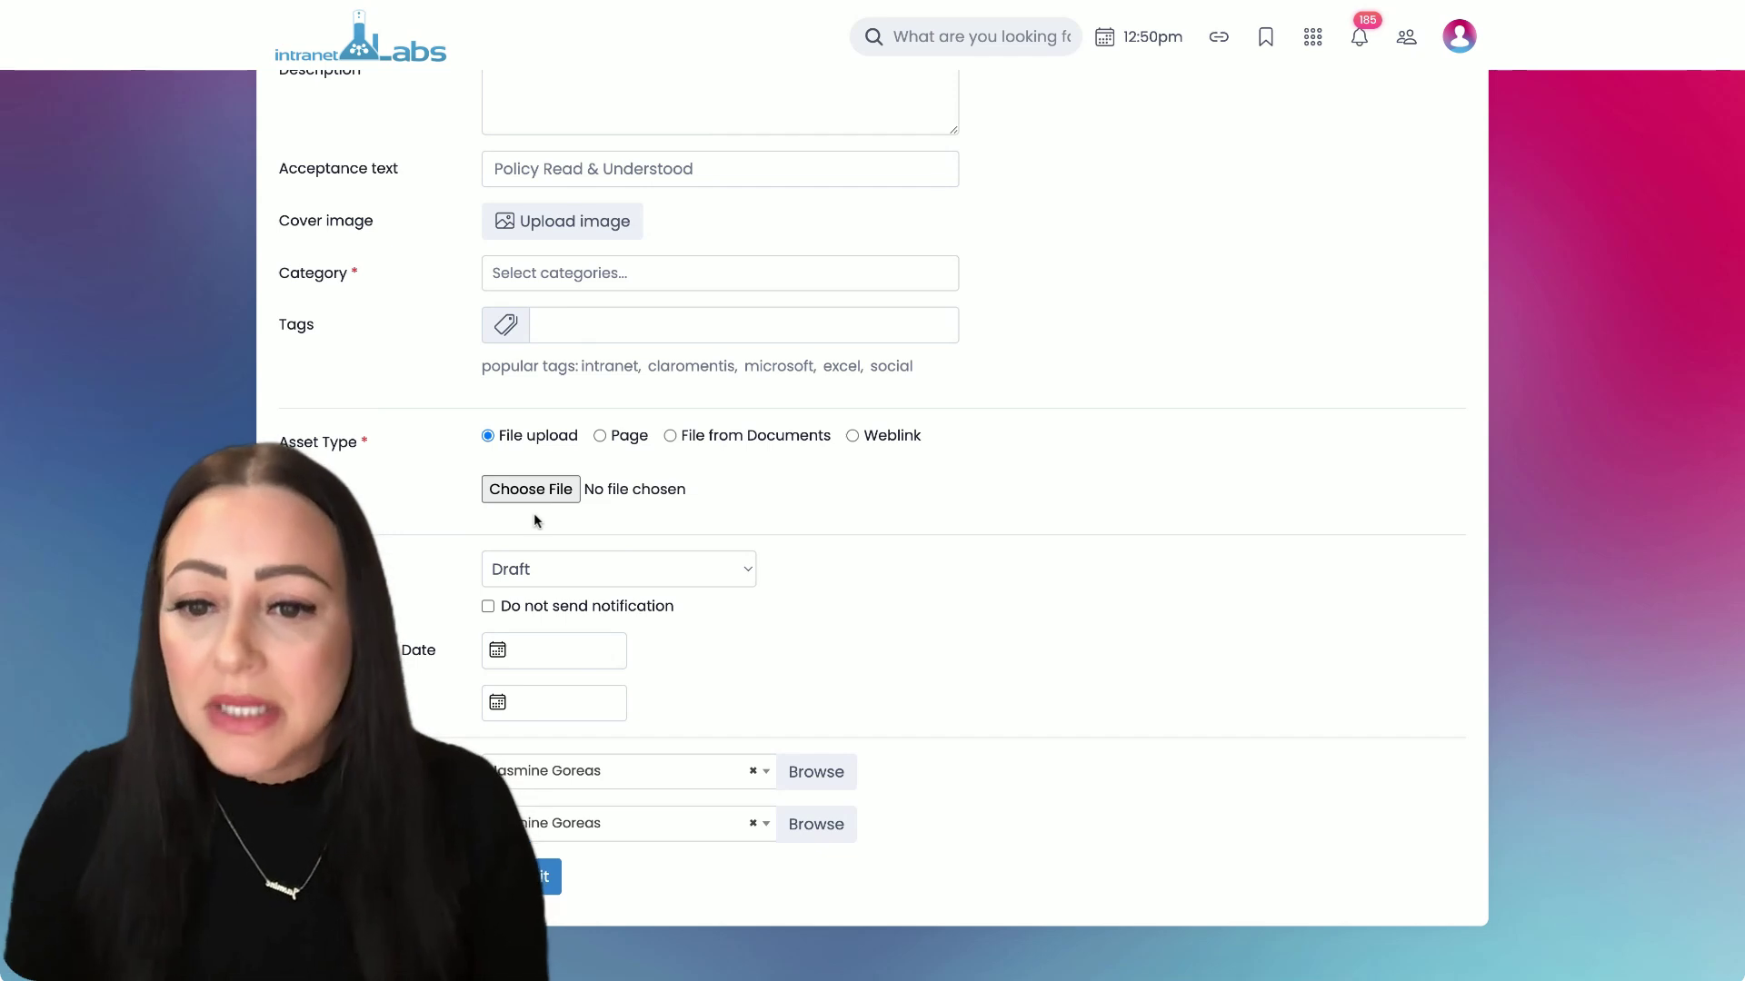
# Try the page editor's Paste from Word and Source view, then set asset type to File from Documents
pyautogui.click(608, 440)
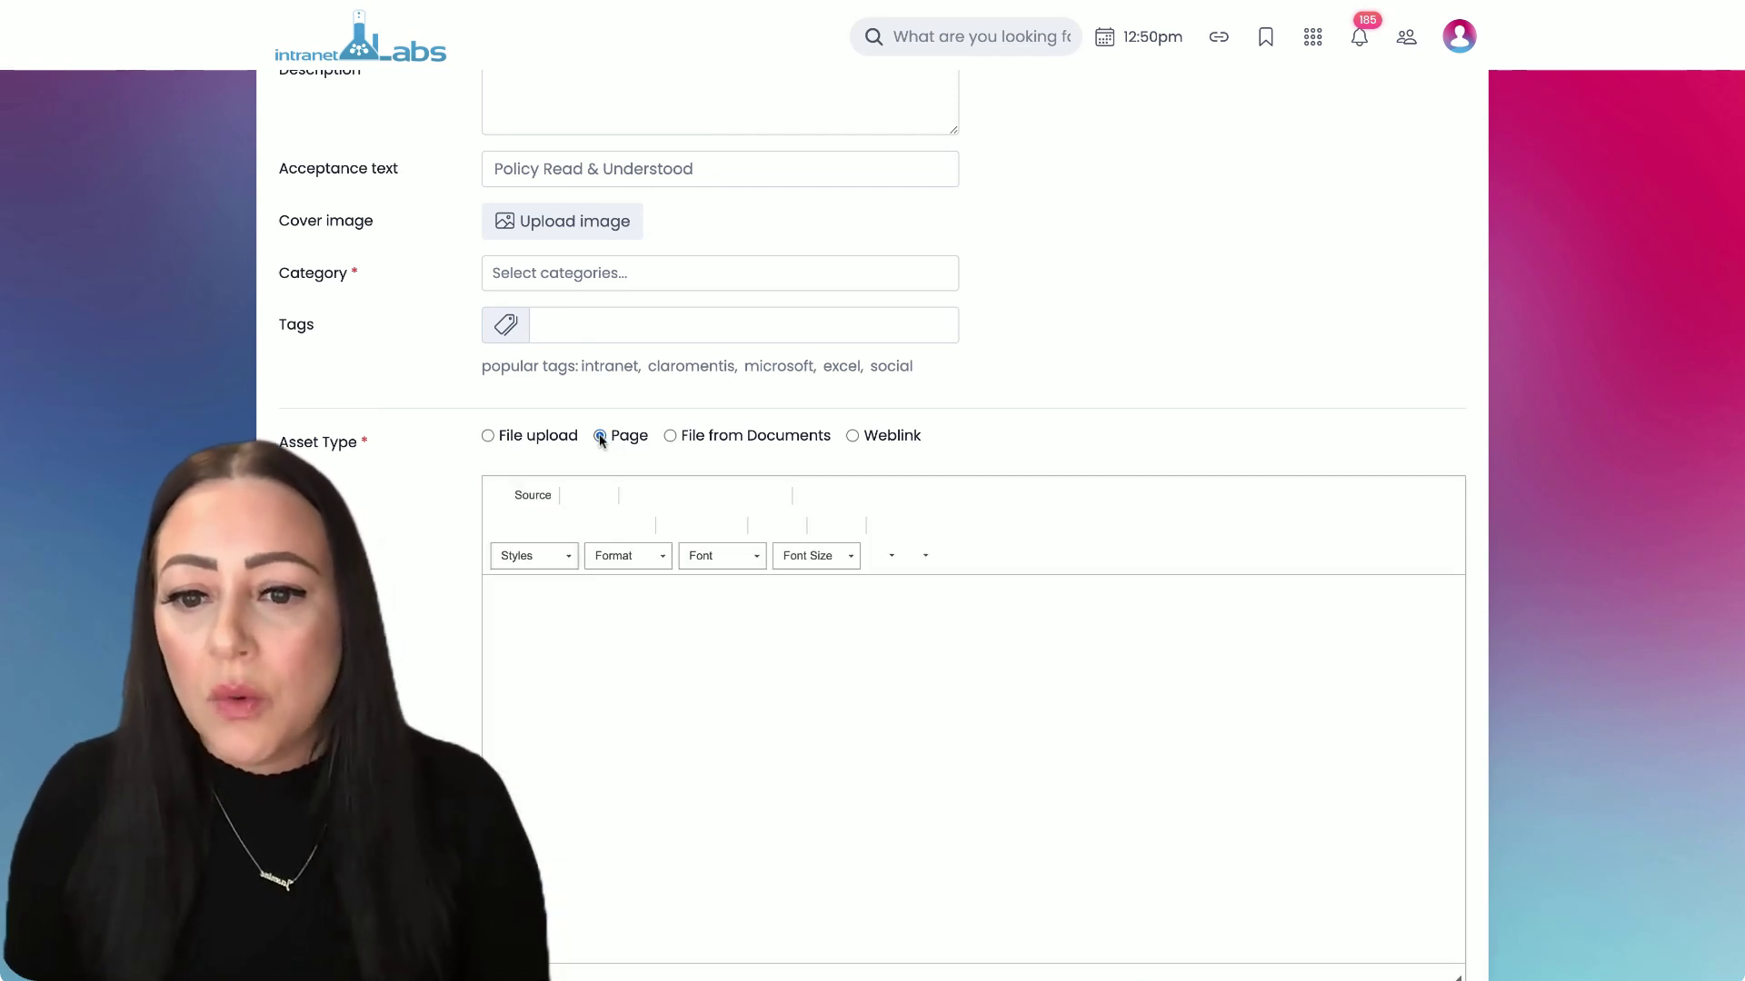
pyautogui.scroll(-1, 875, 656)
pyautogui.scroll(-1, 876, 658)
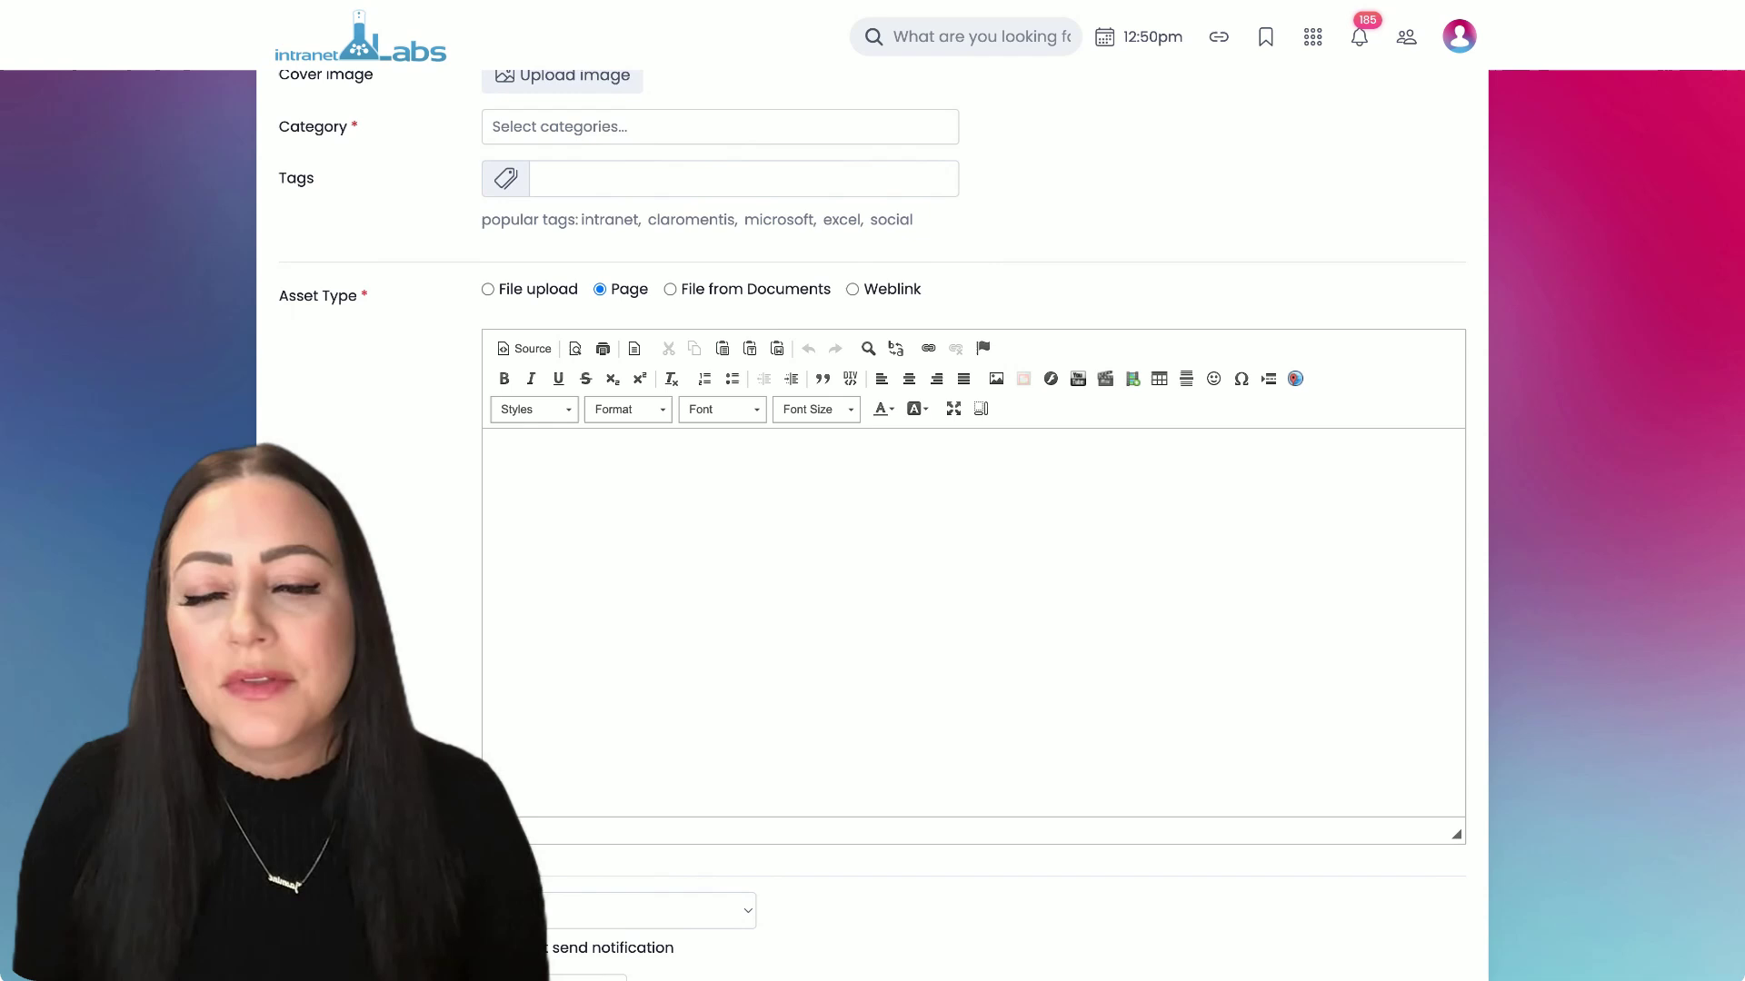
pyautogui.click(777, 349)
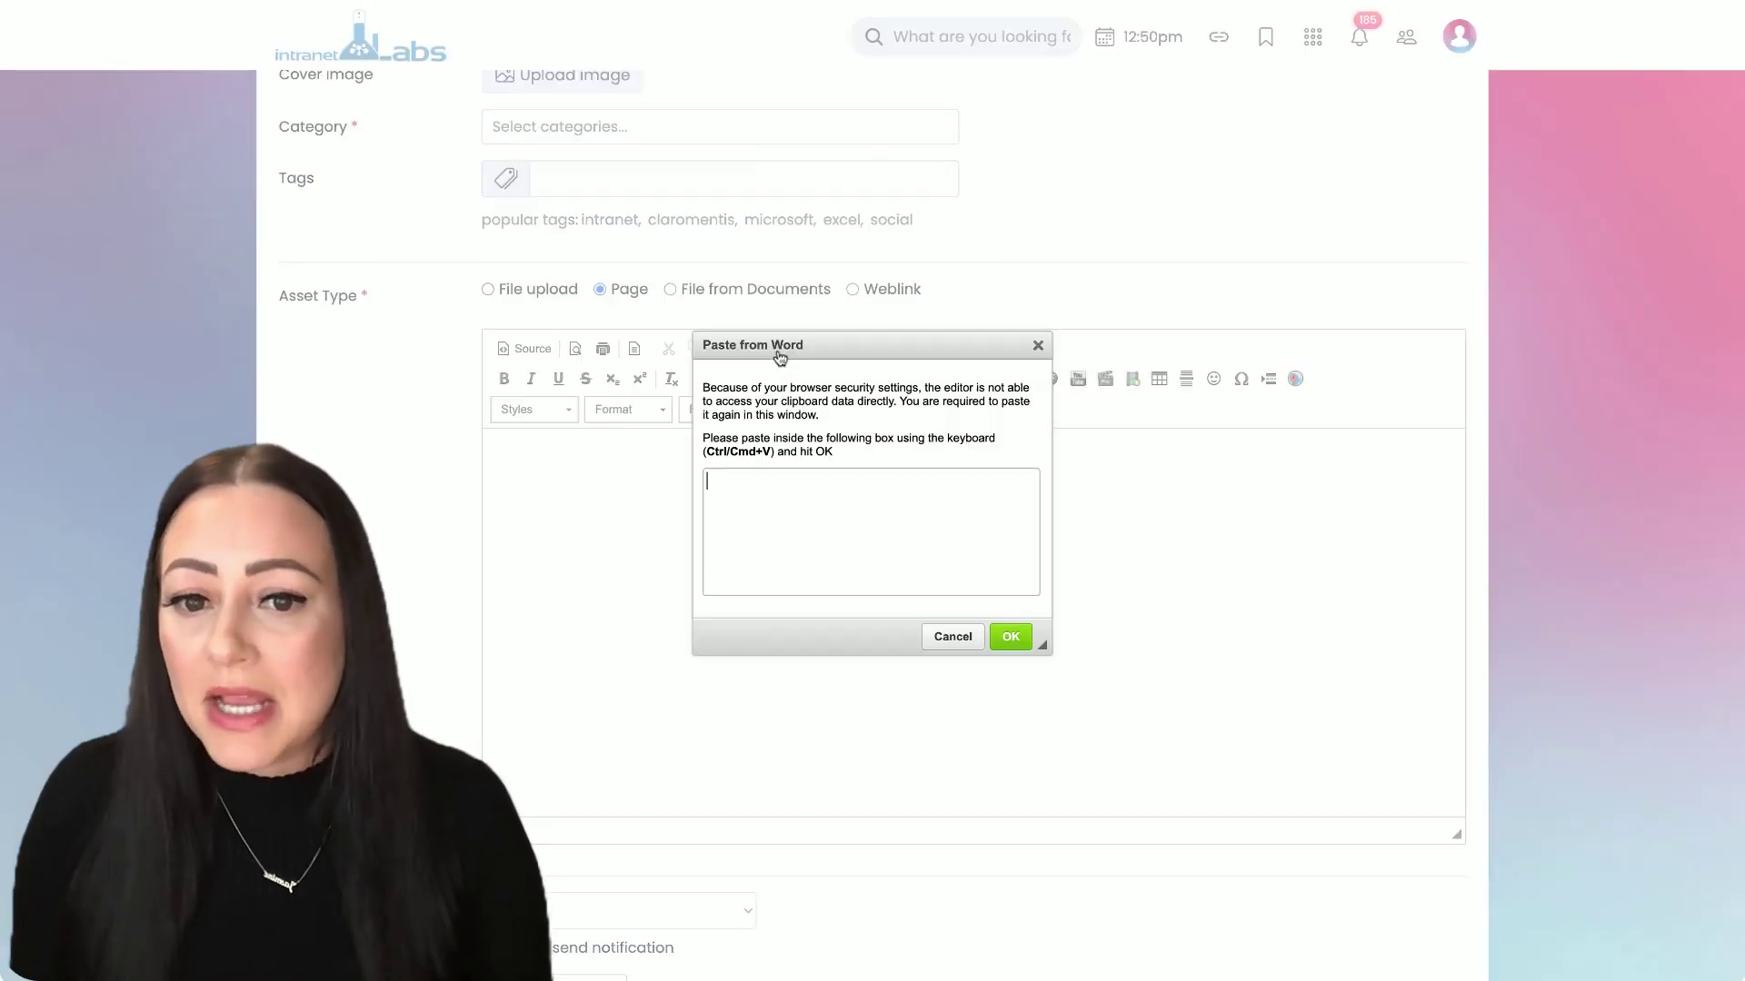
pyautogui.click(1038, 348)
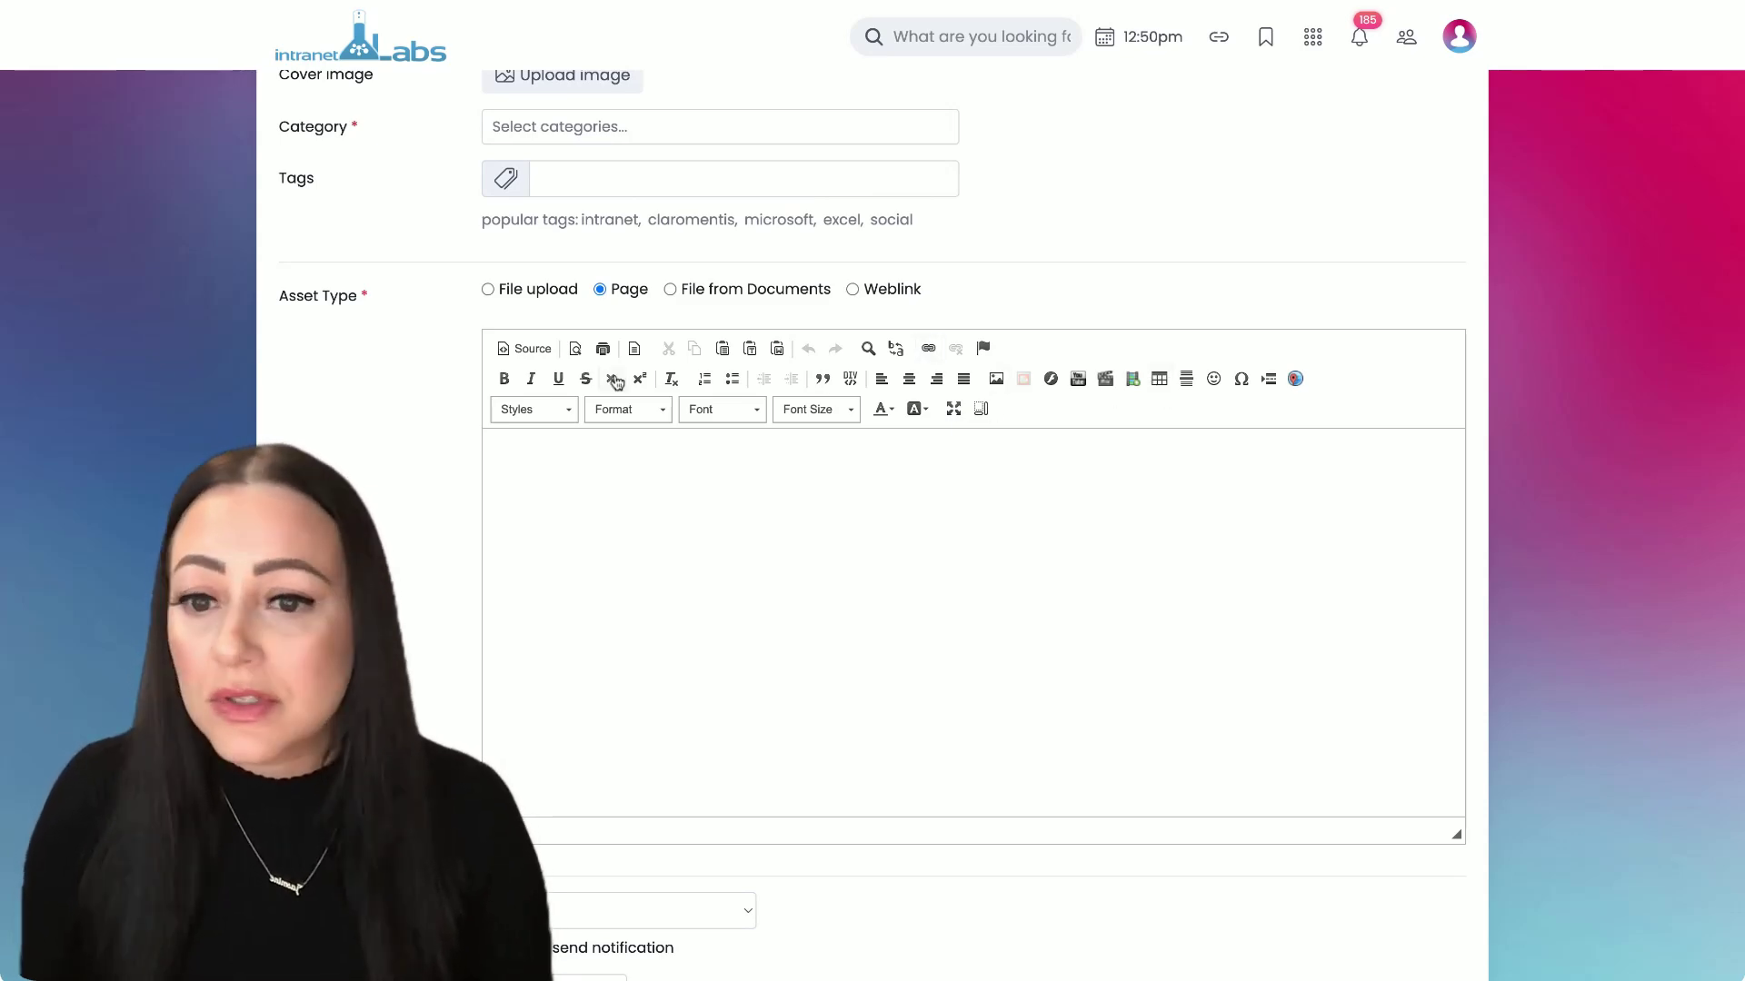
pyautogui.click(539, 348)
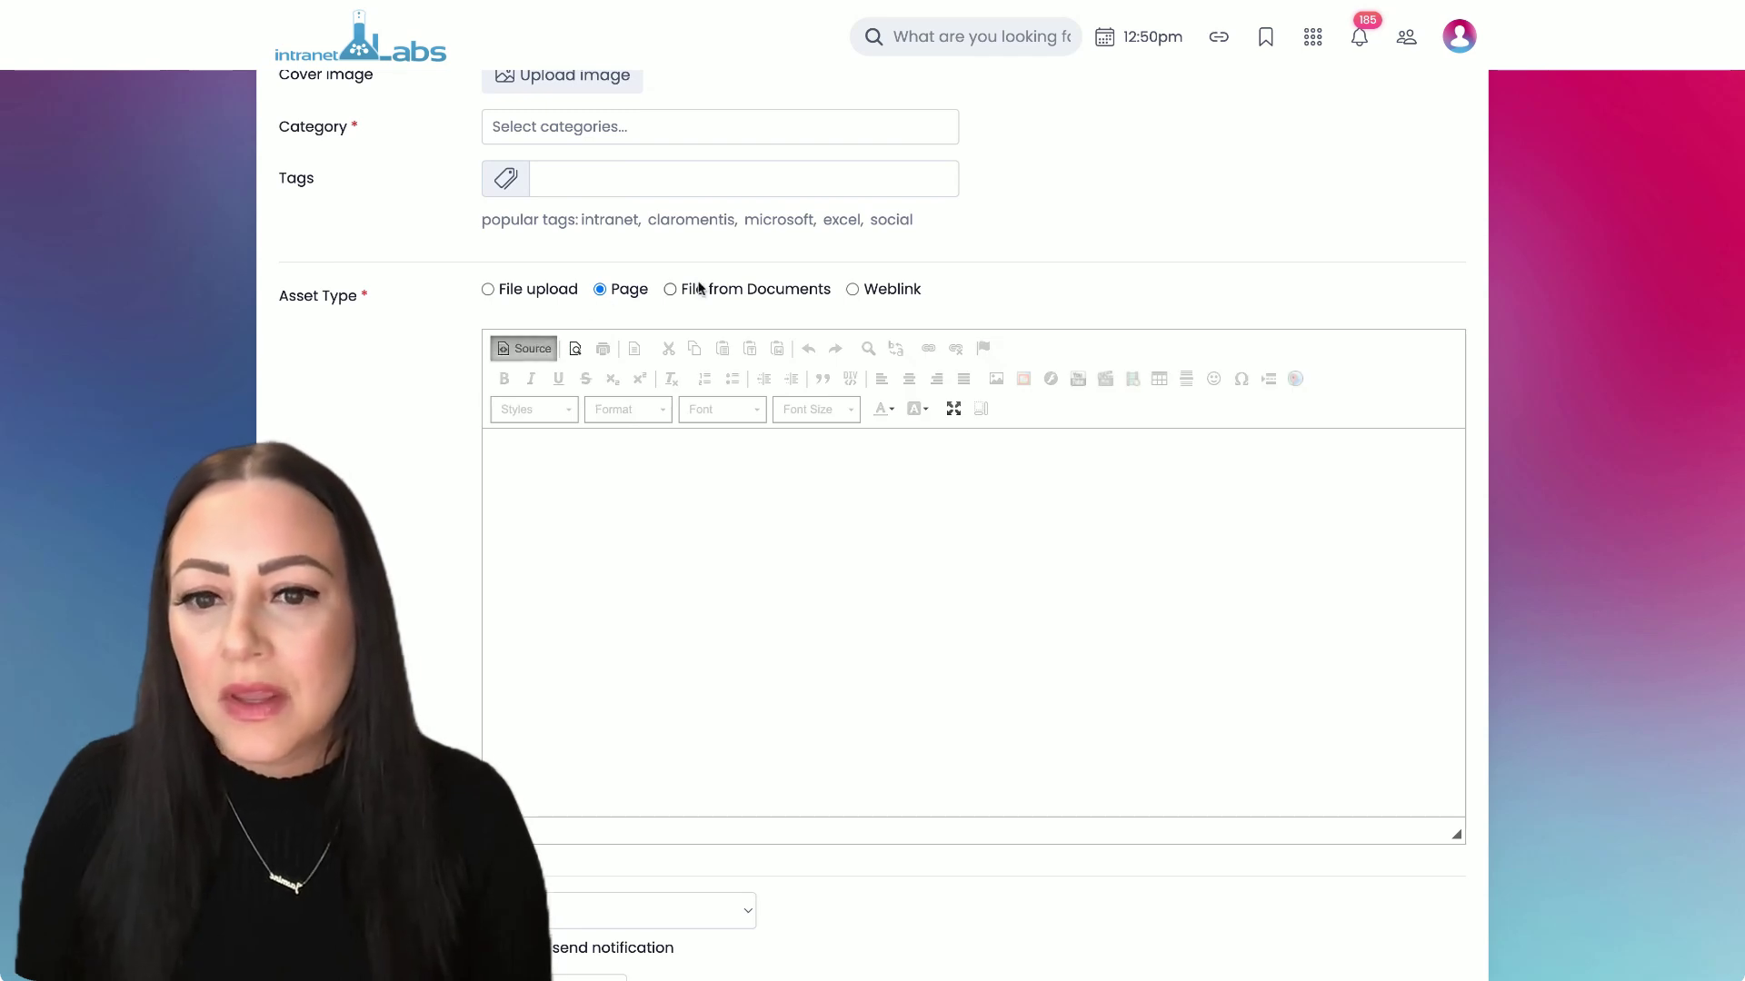
pyautogui.click(671, 293)
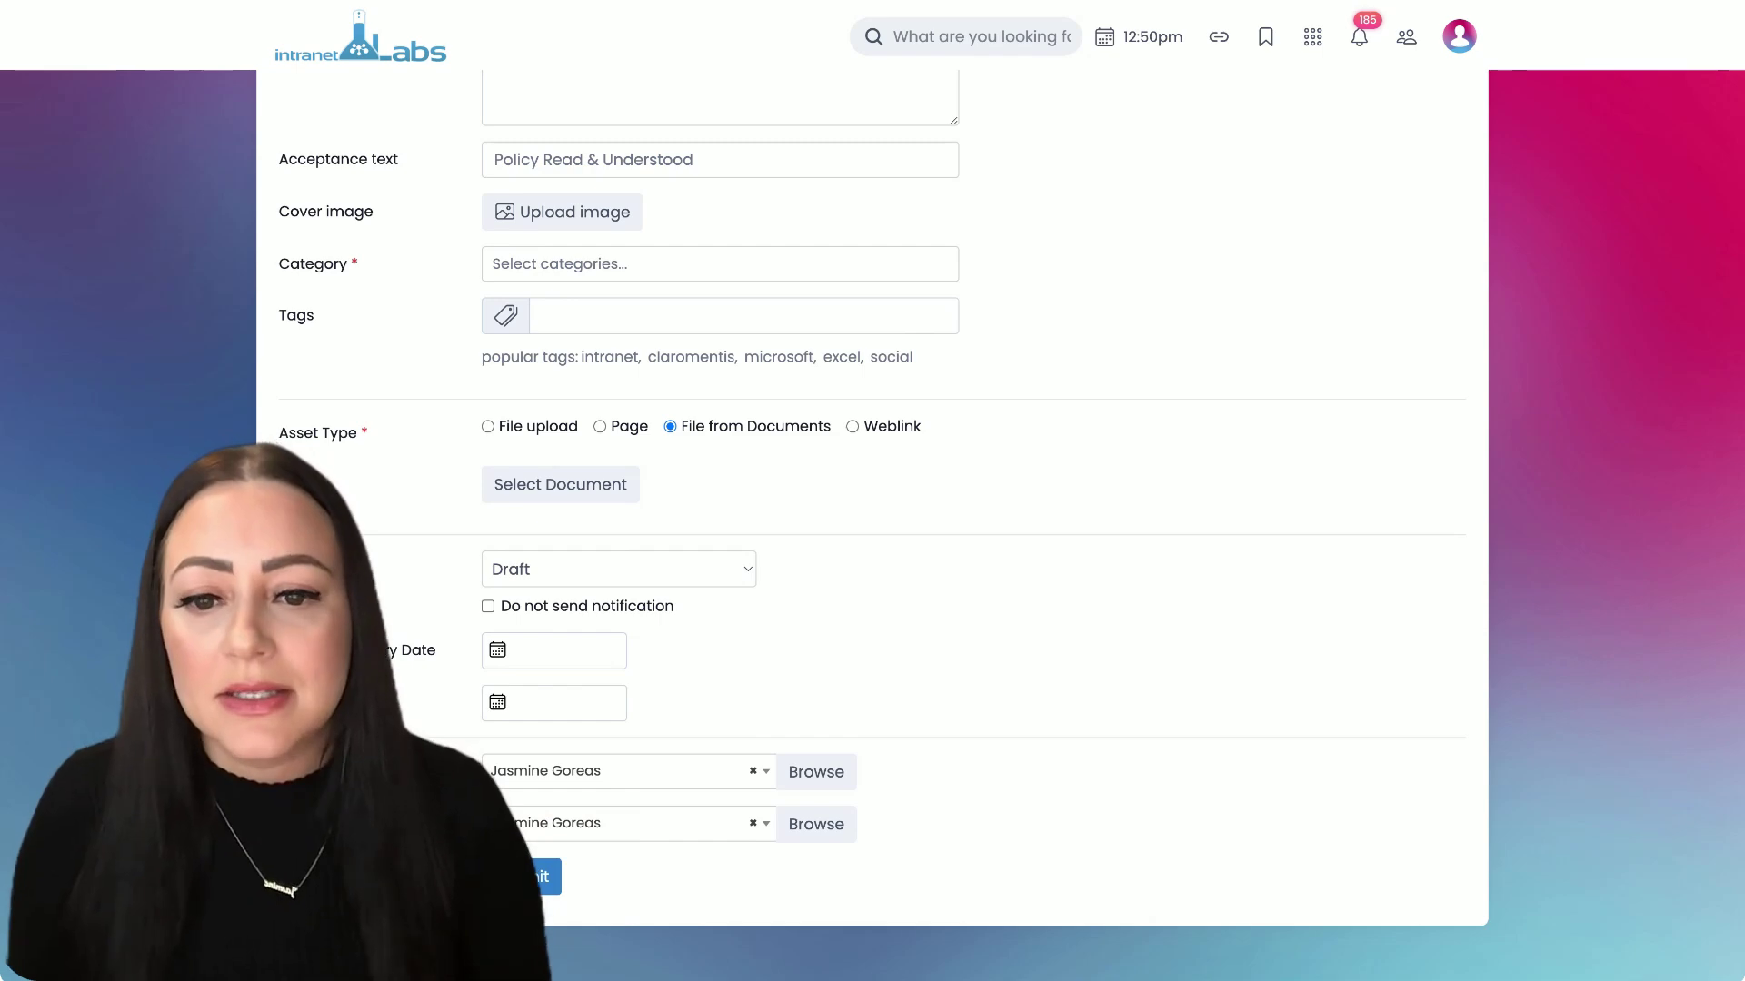
# Set the asset type to Weblink and check the Status dropdown options
pyautogui.click(852, 427)
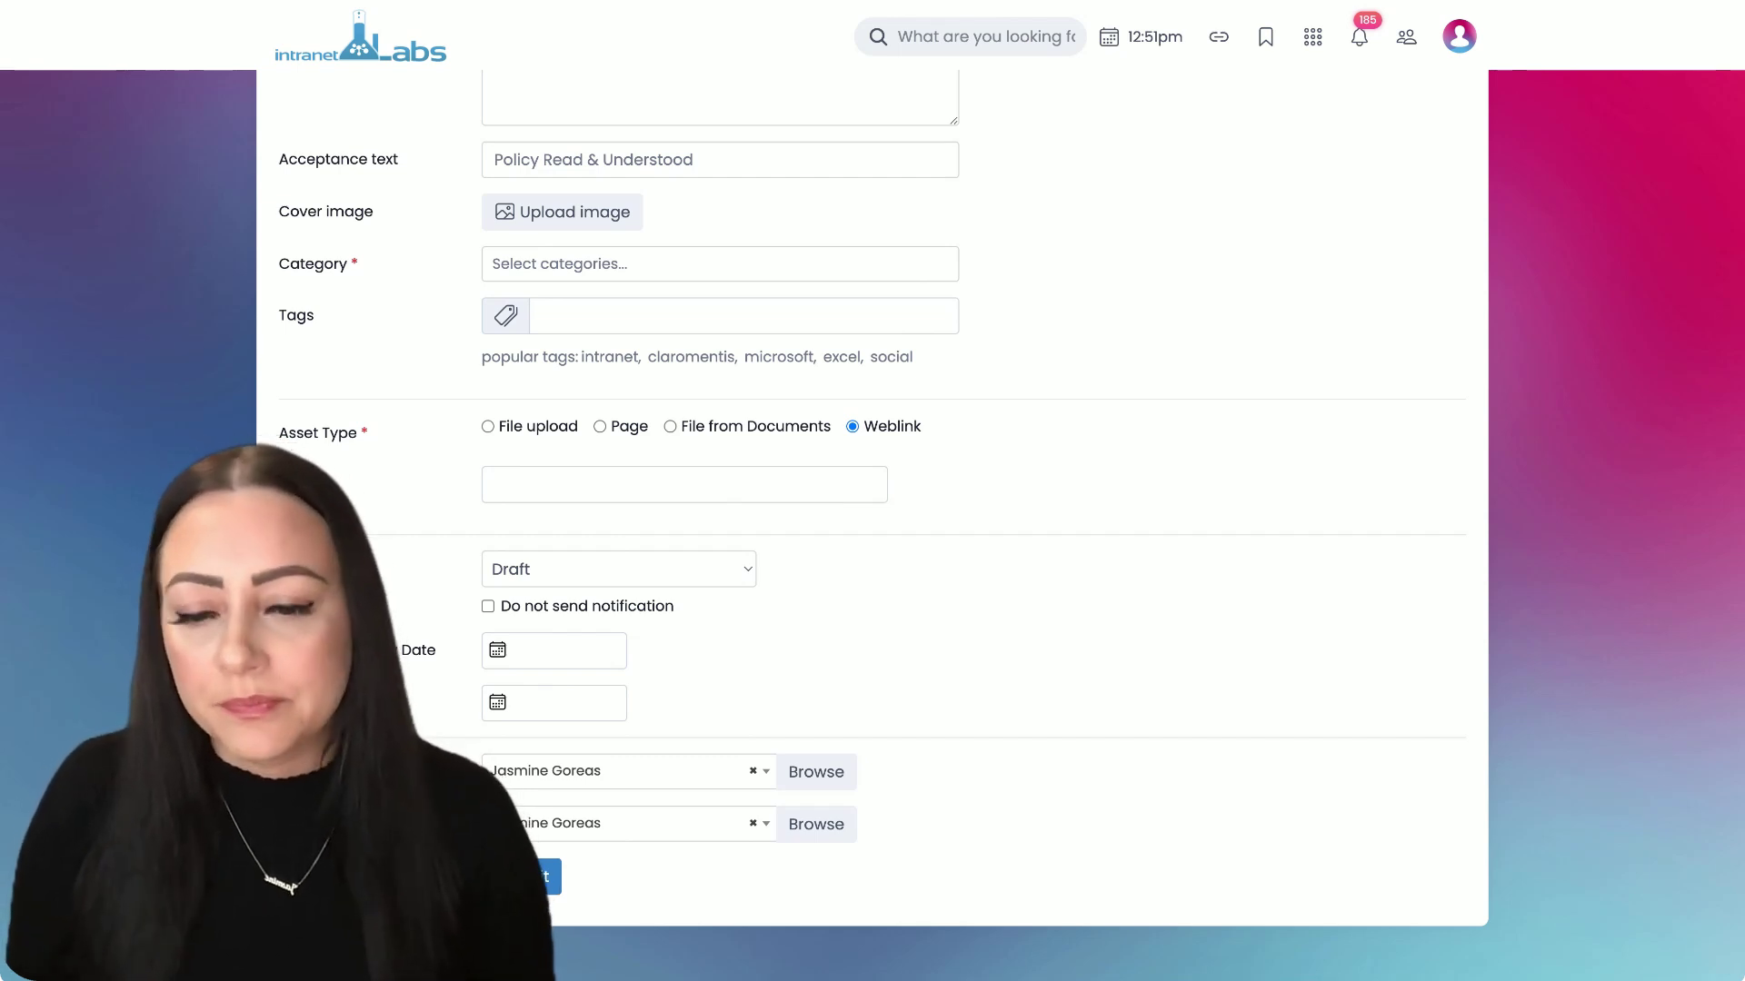
pyautogui.click(694, 555)
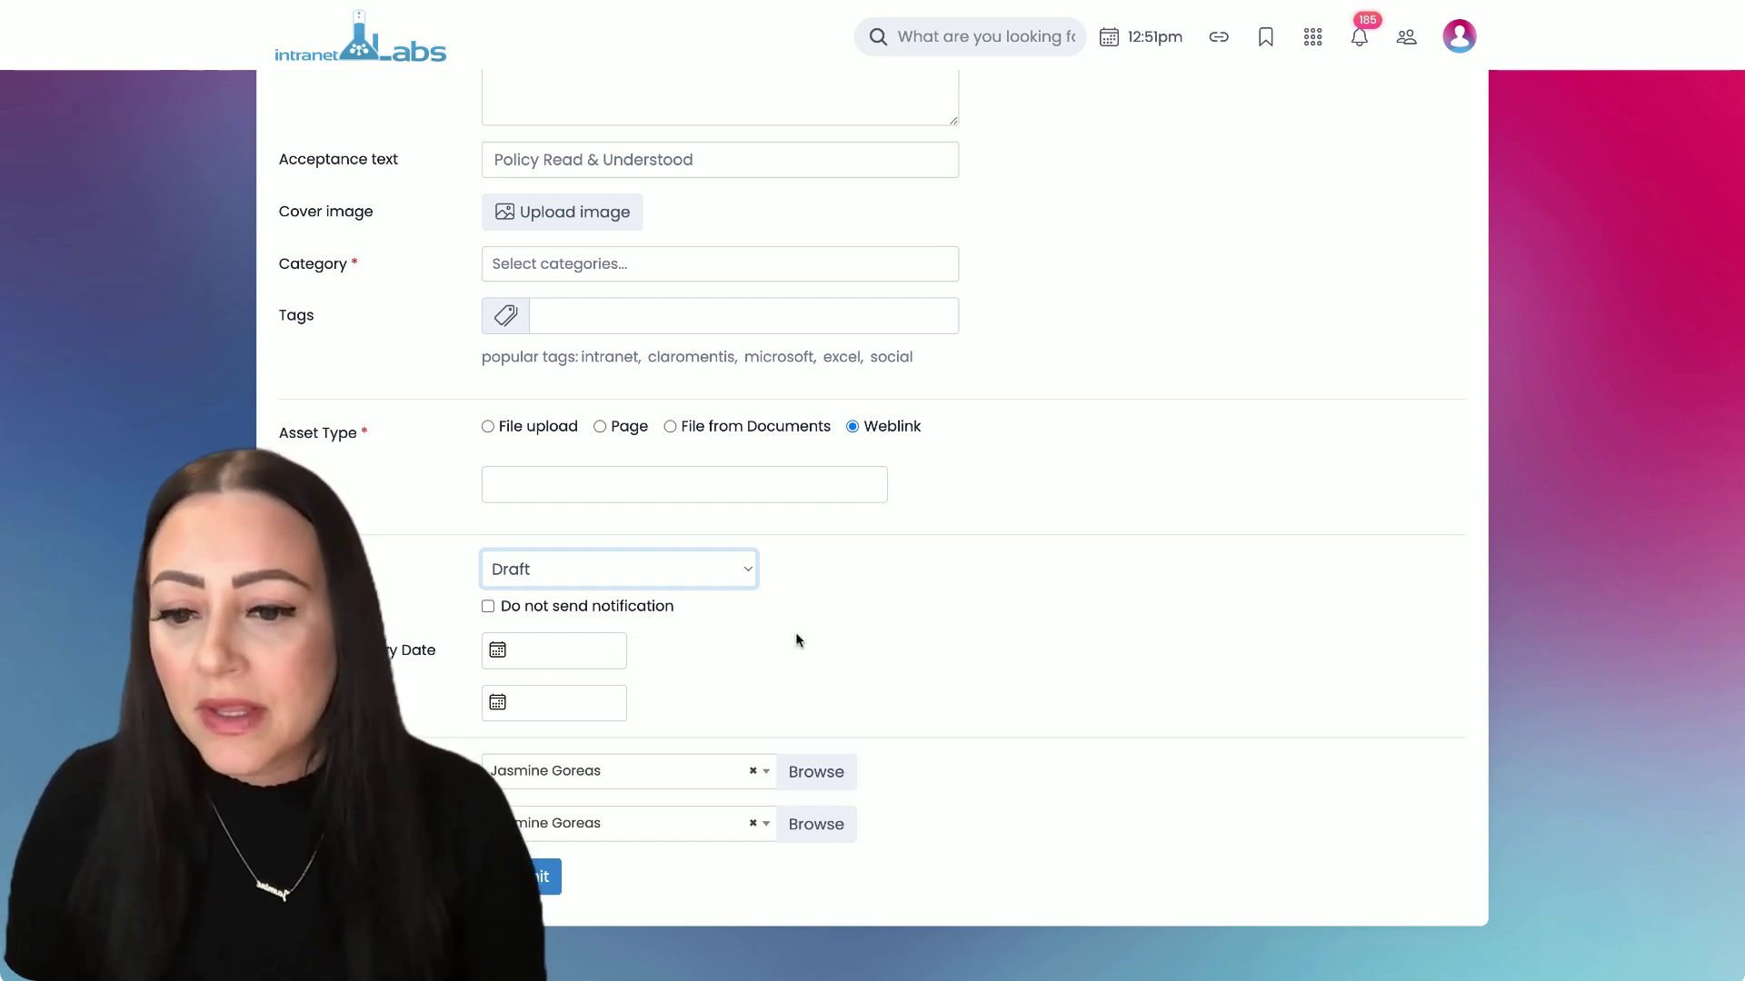
pyautogui.click(586, 654)
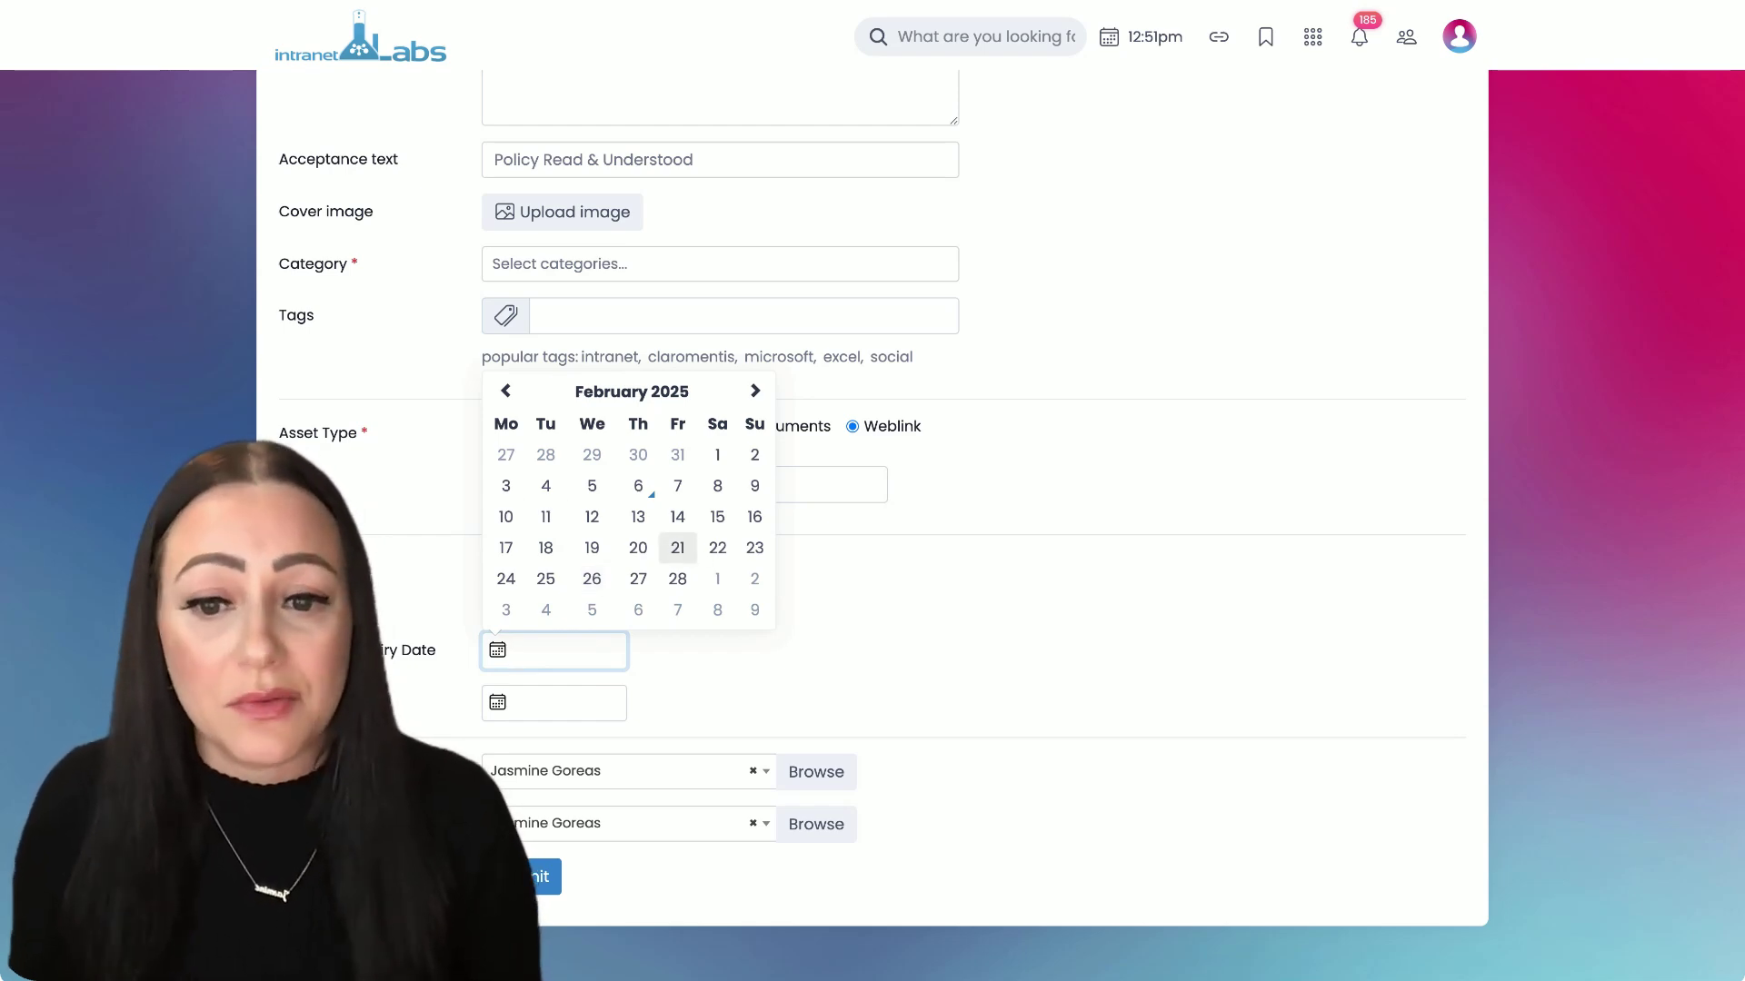
pyautogui.click(669, 682)
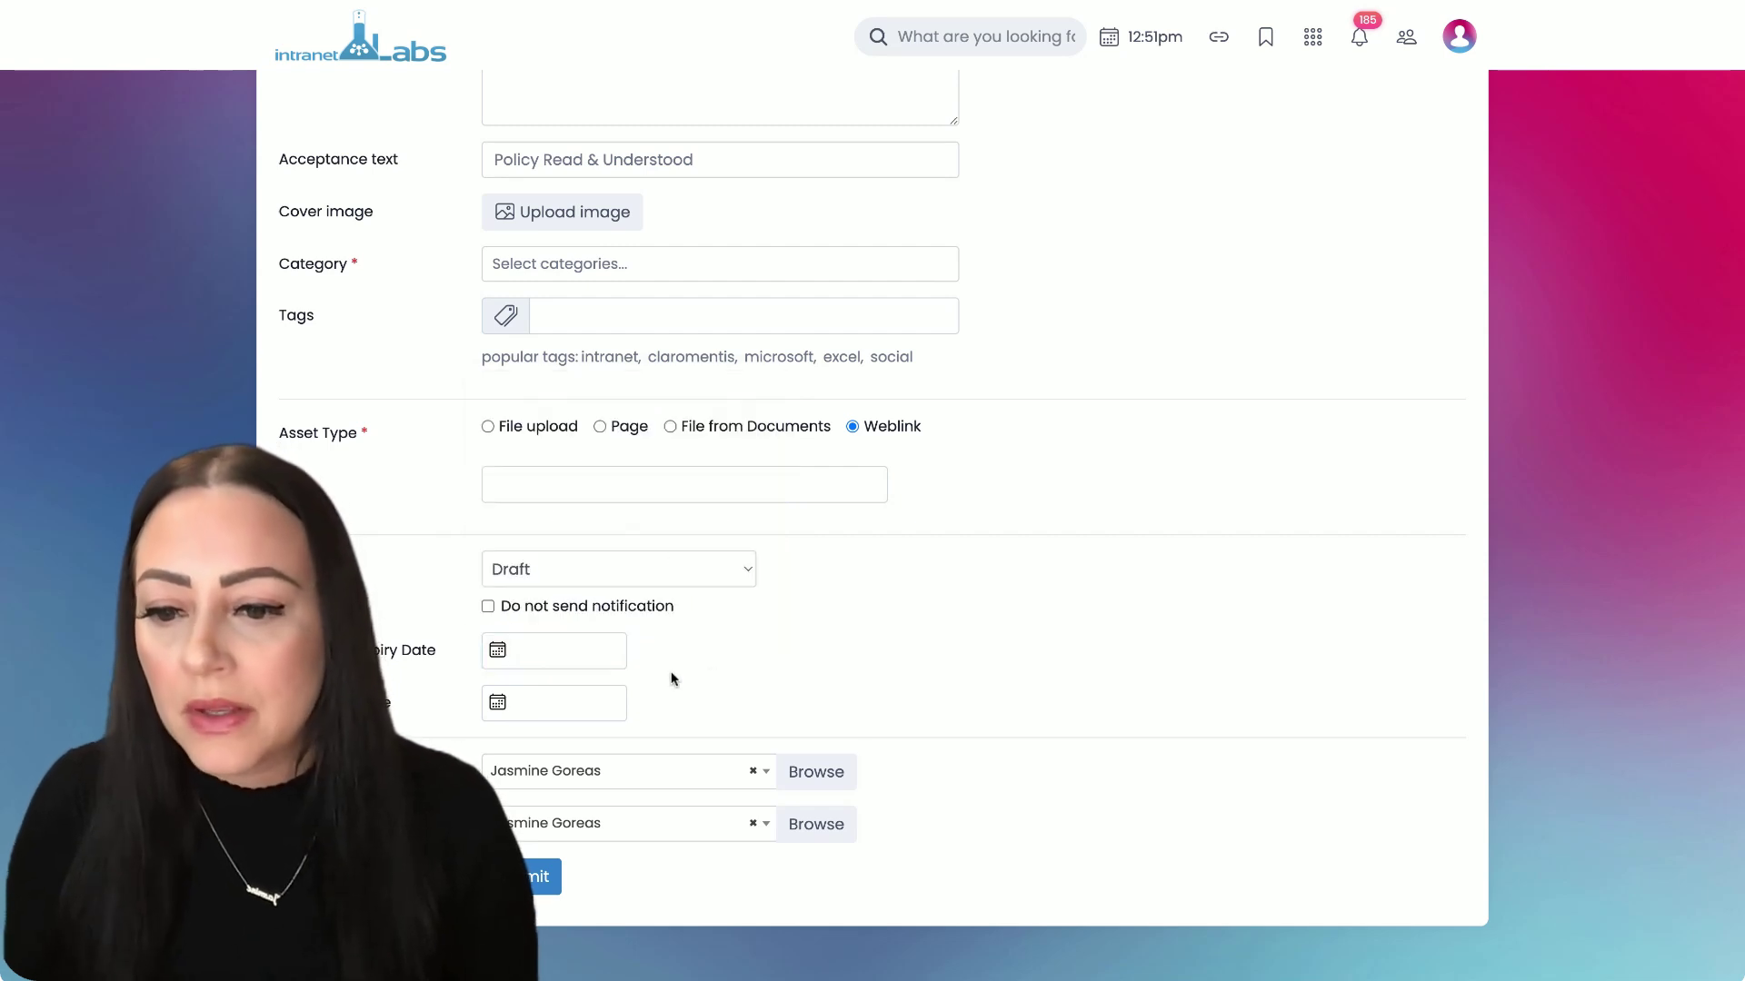
pyautogui.click(586, 707)
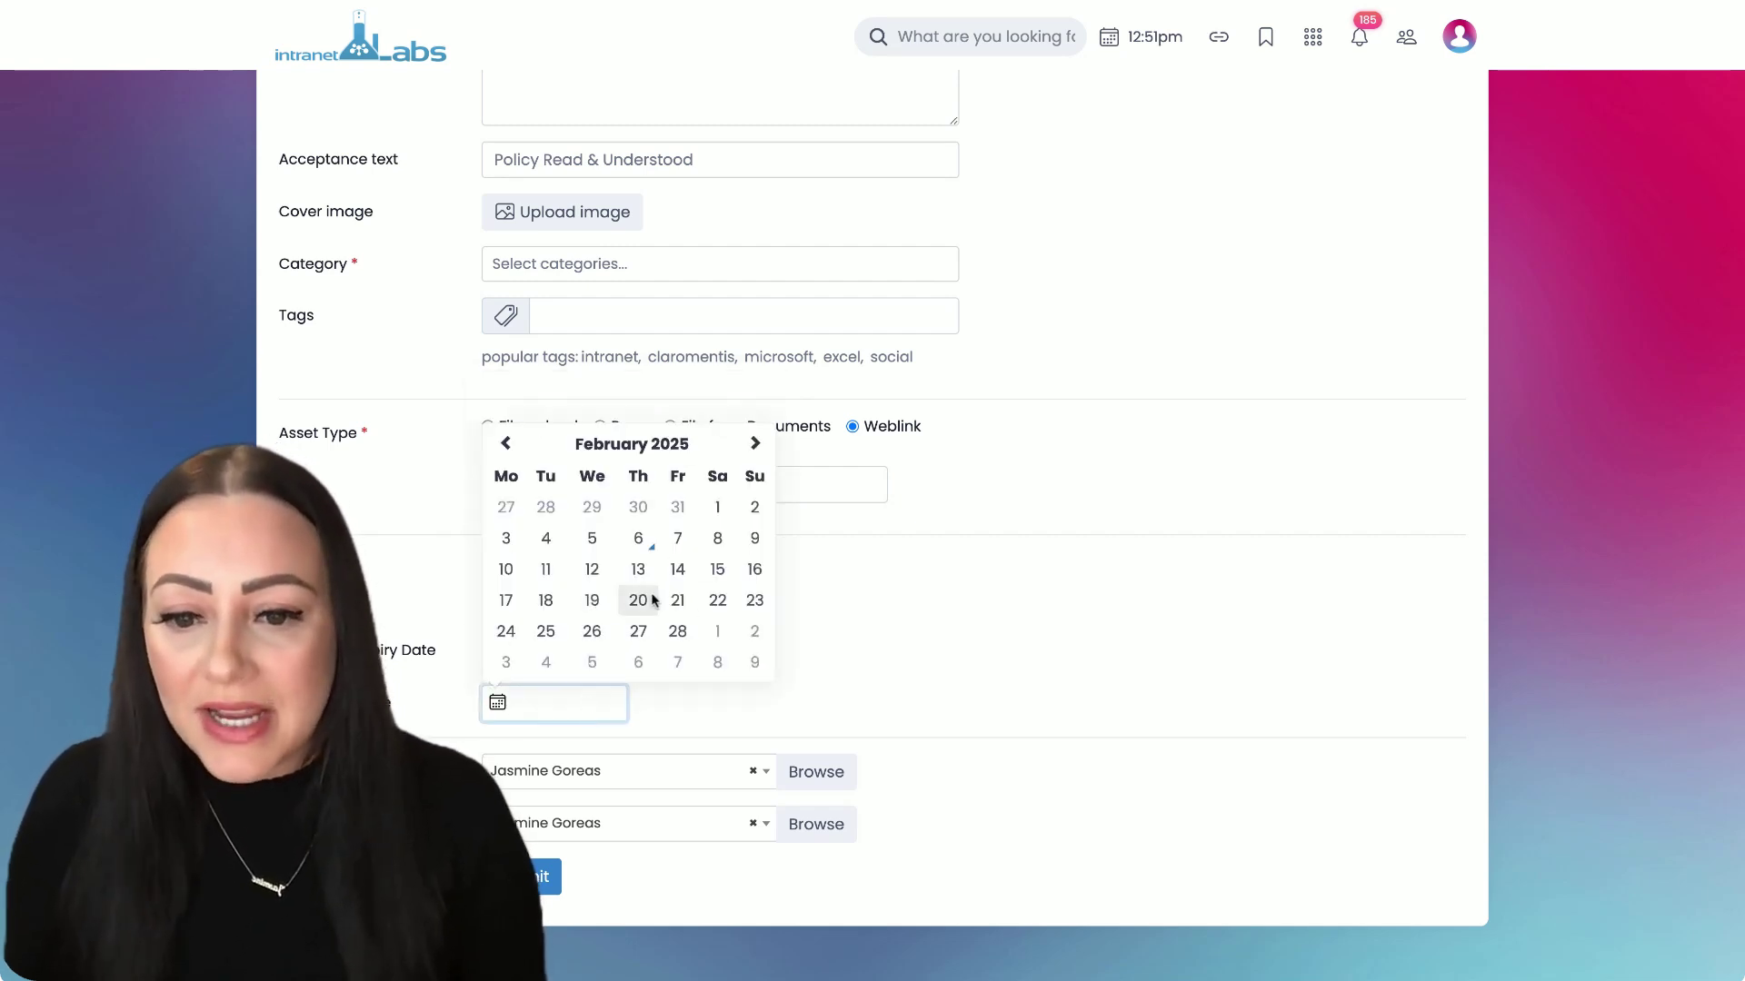
pyautogui.click(829, 619)
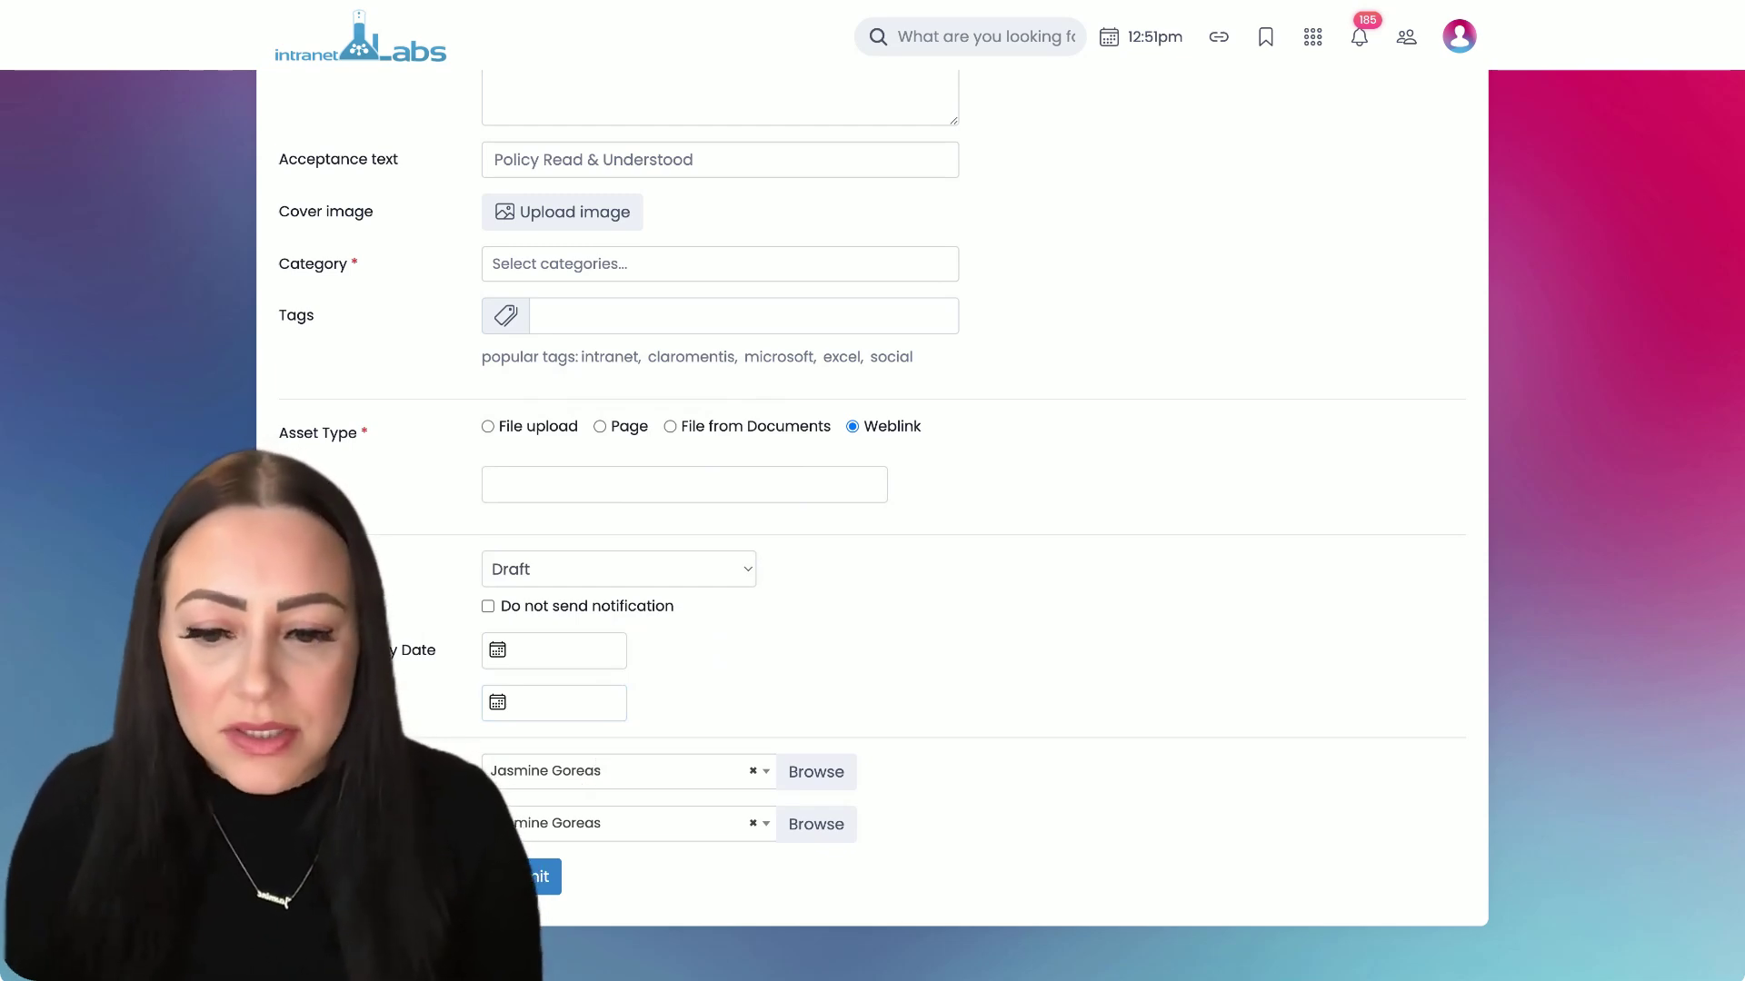
pyautogui.scroll(5, 872, 527)
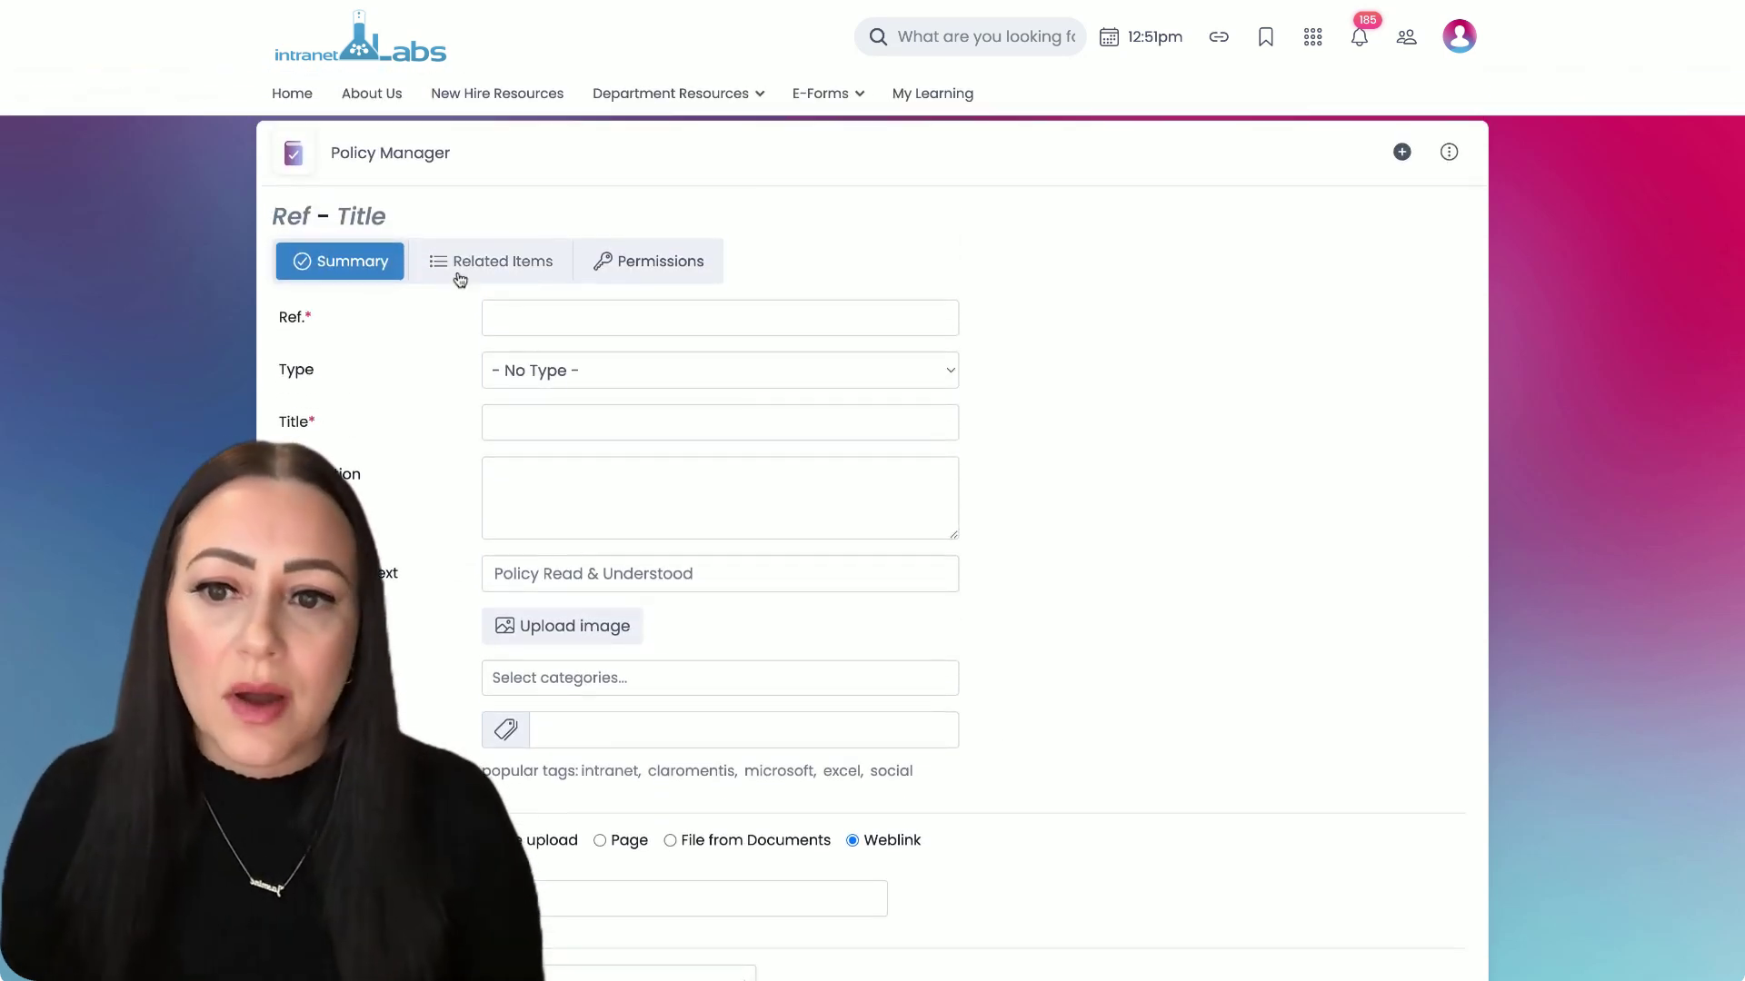
# In policy permissions, replace All registered with the Finance group, granting View Policy and Target Distribution
pyautogui.click(459, 274)
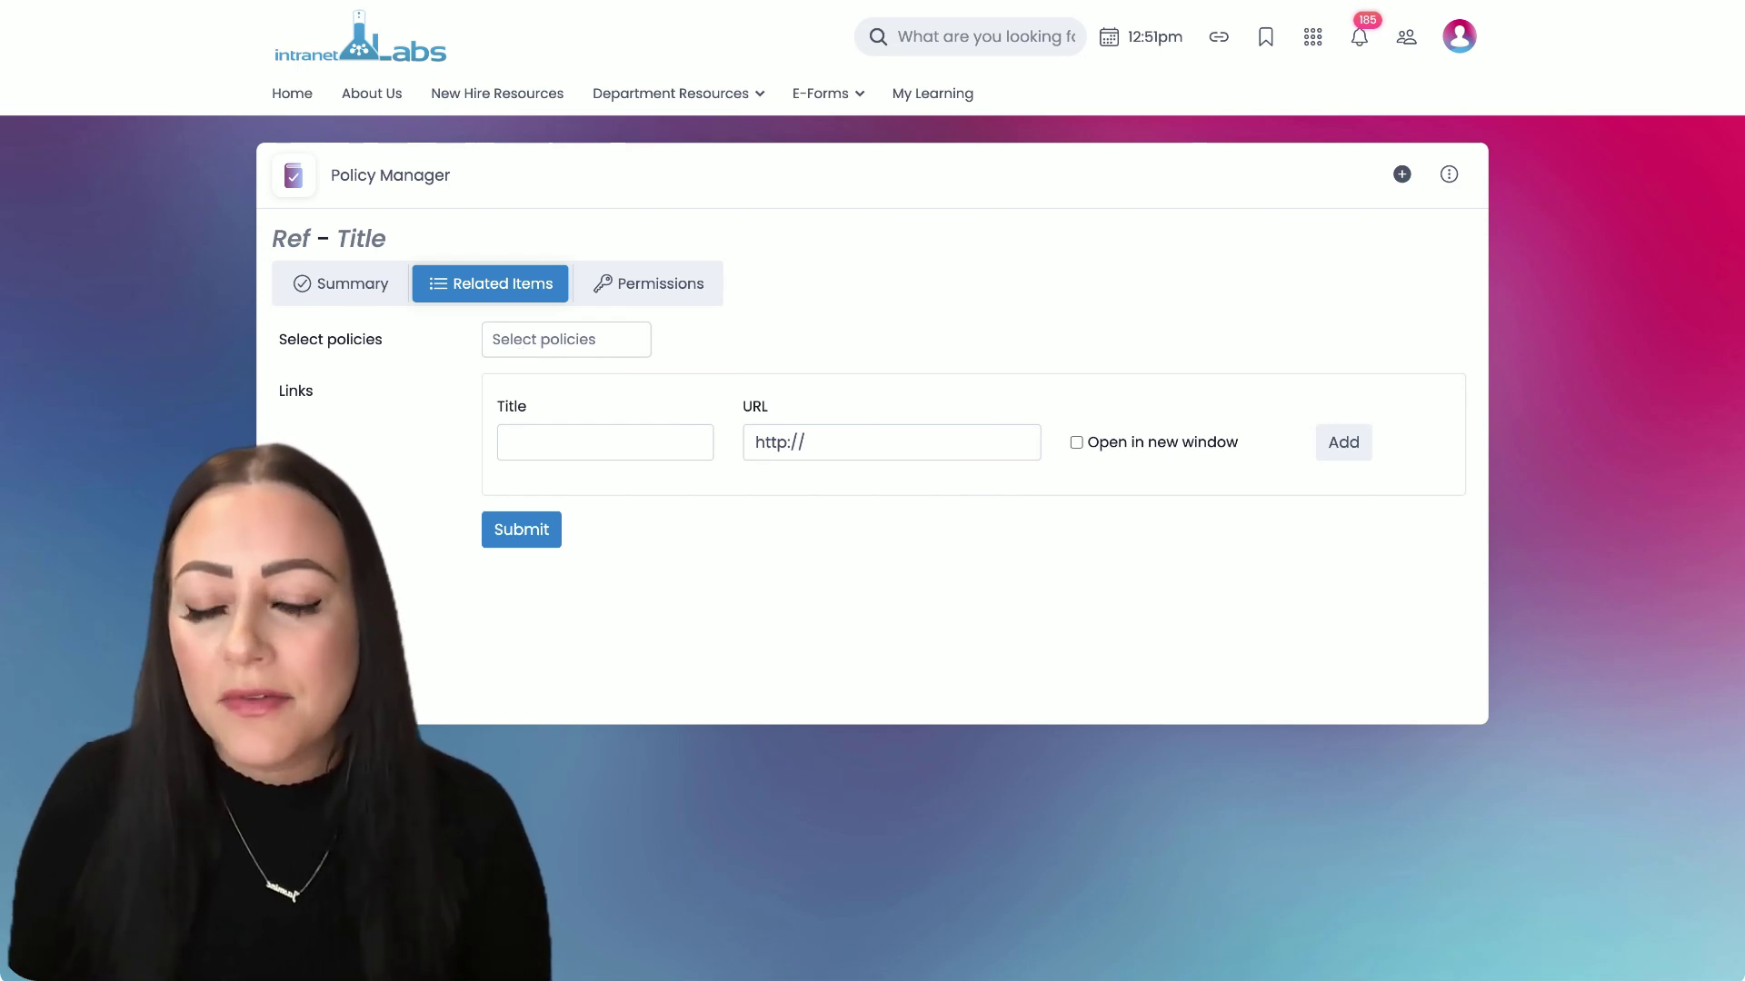
pyautogui.click(684, 279)
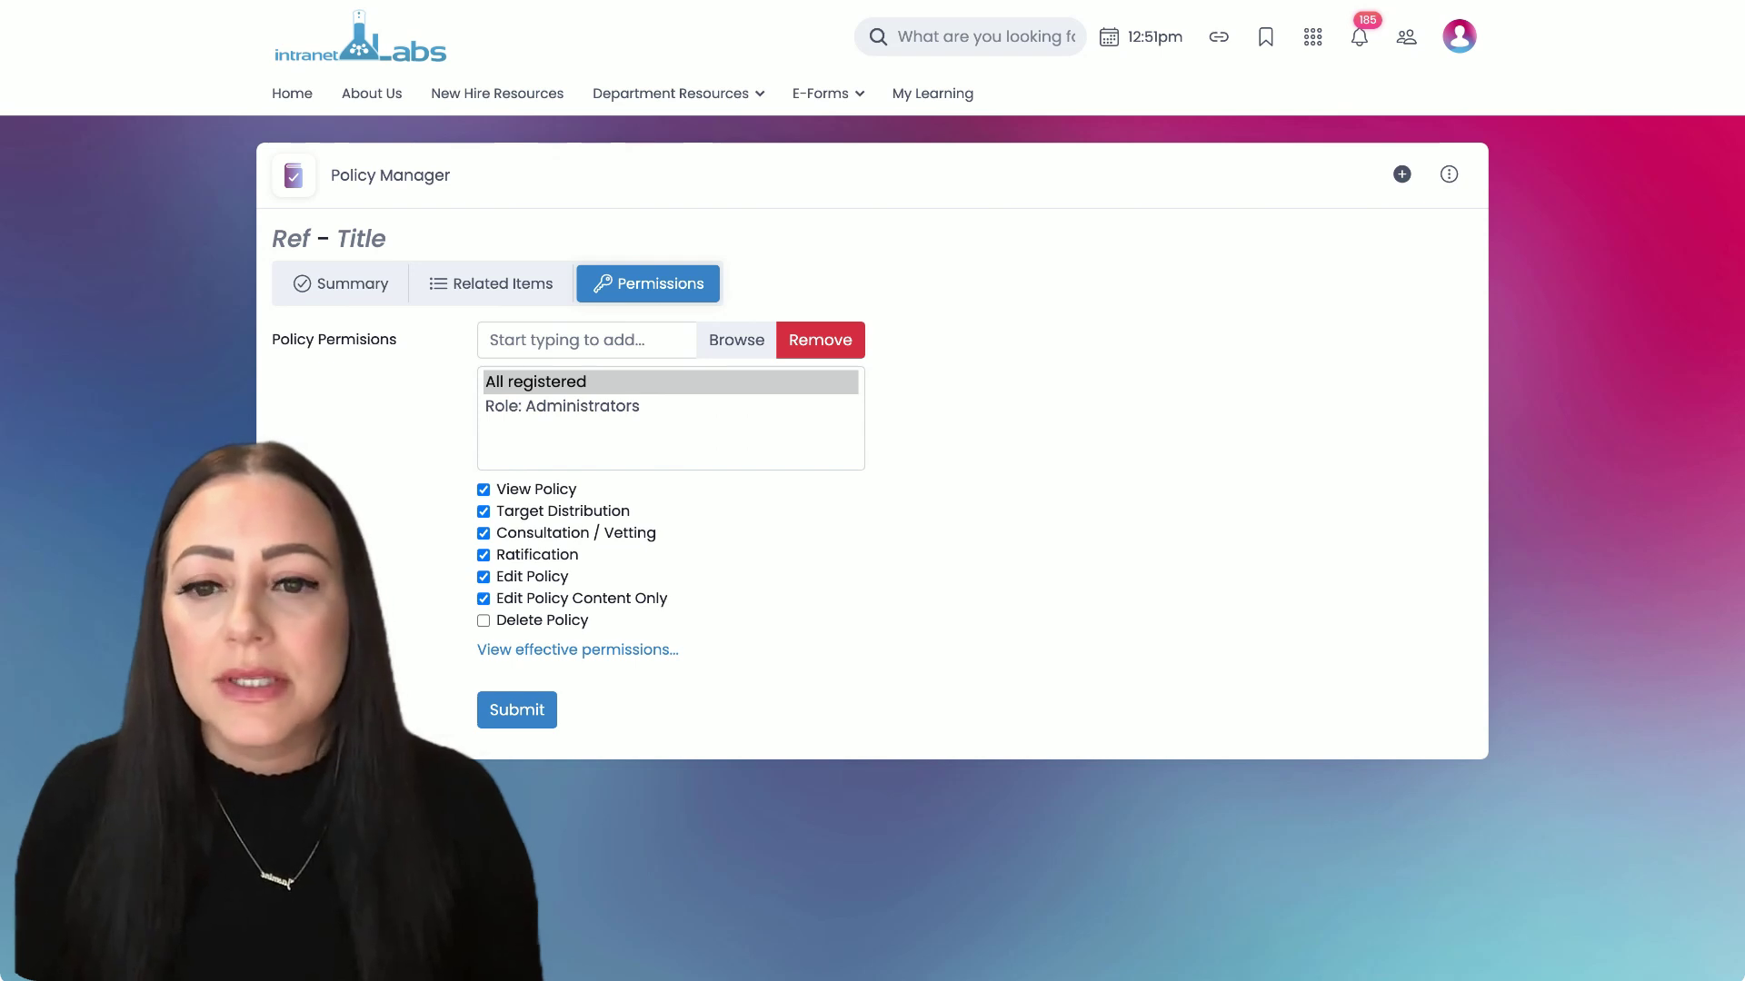
pyautogui.click(819, 354)
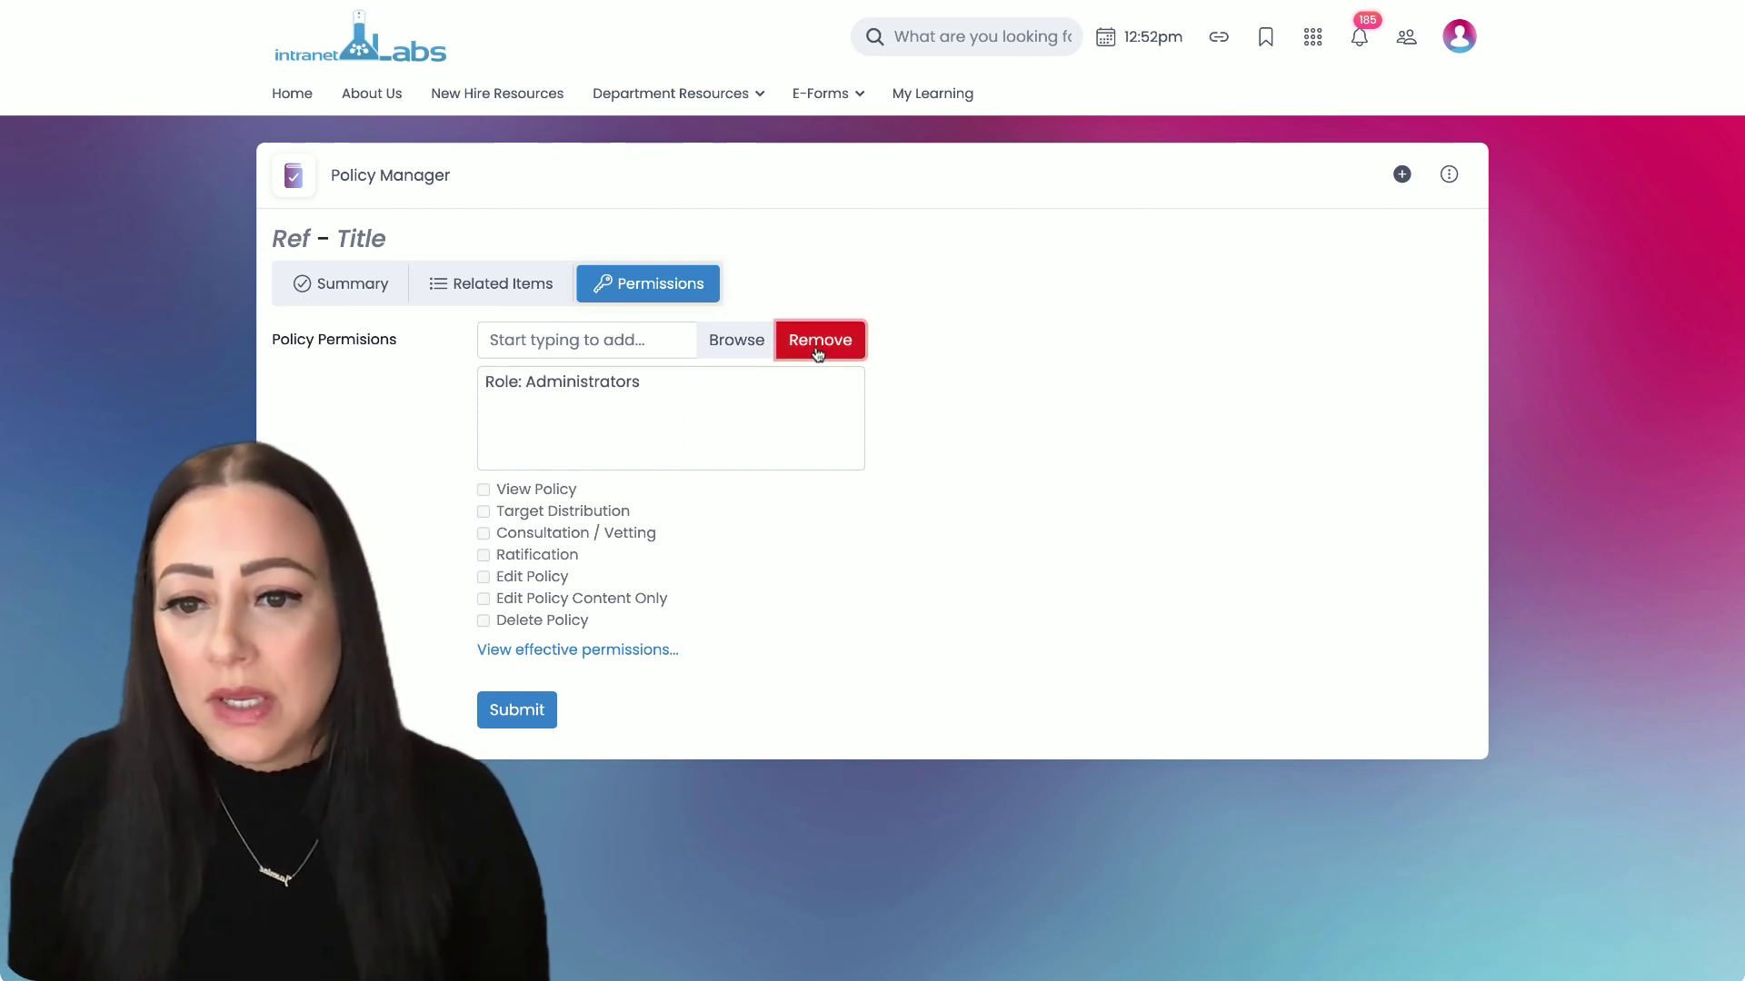
pyautogui.click(571, 353)
pyautogui.write('fin')
pyautogui.click(571, 369)
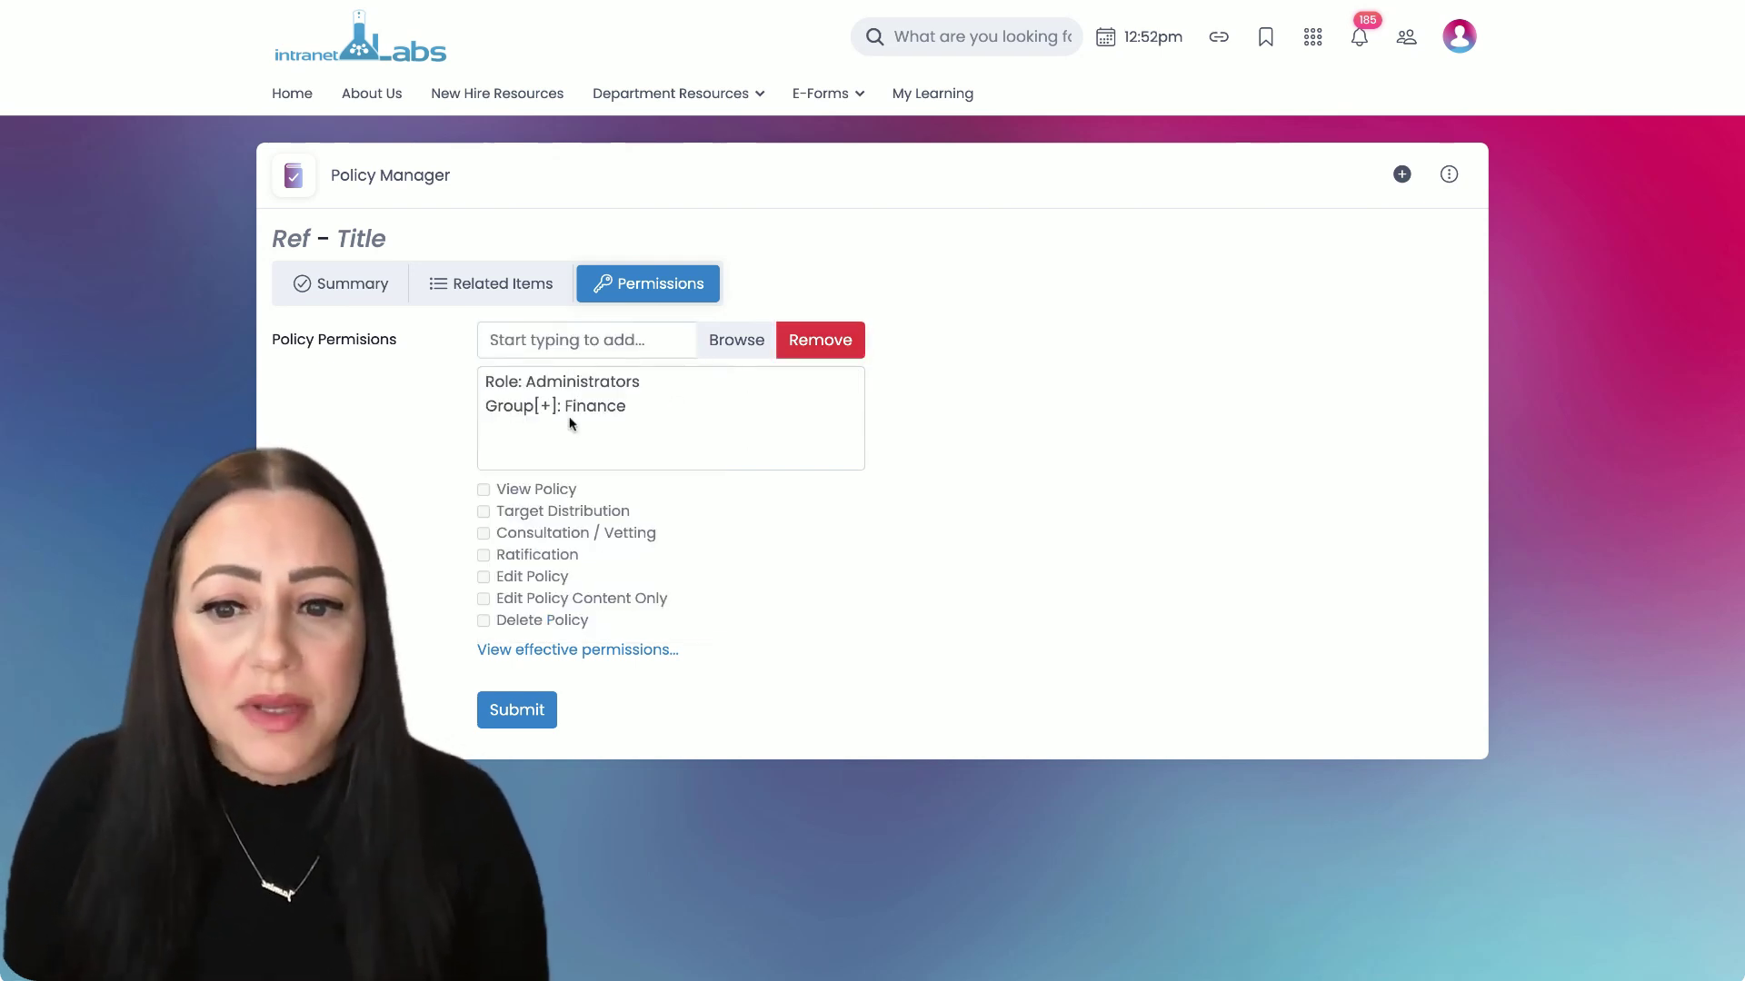
pyautogui.click(570, 416)
pyautogui.click(554, 514)
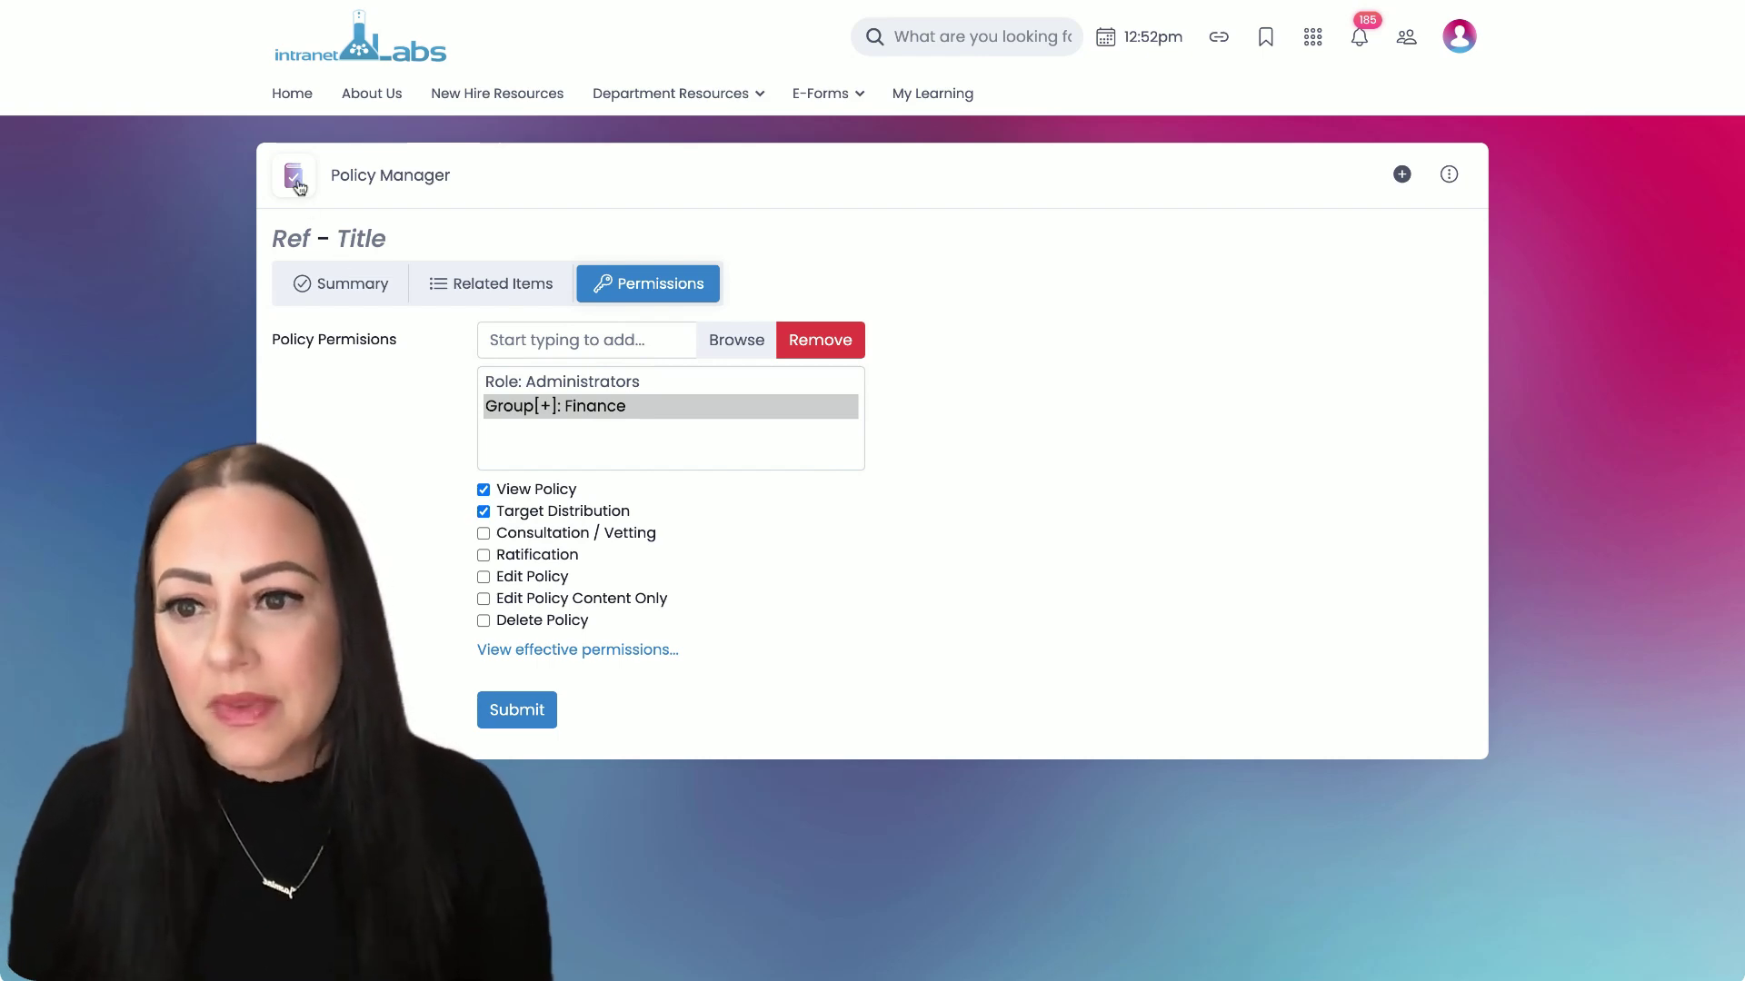
# Go to the Manage Policies page from the Policy Manager admin options
pyautogui.click(602, 178)
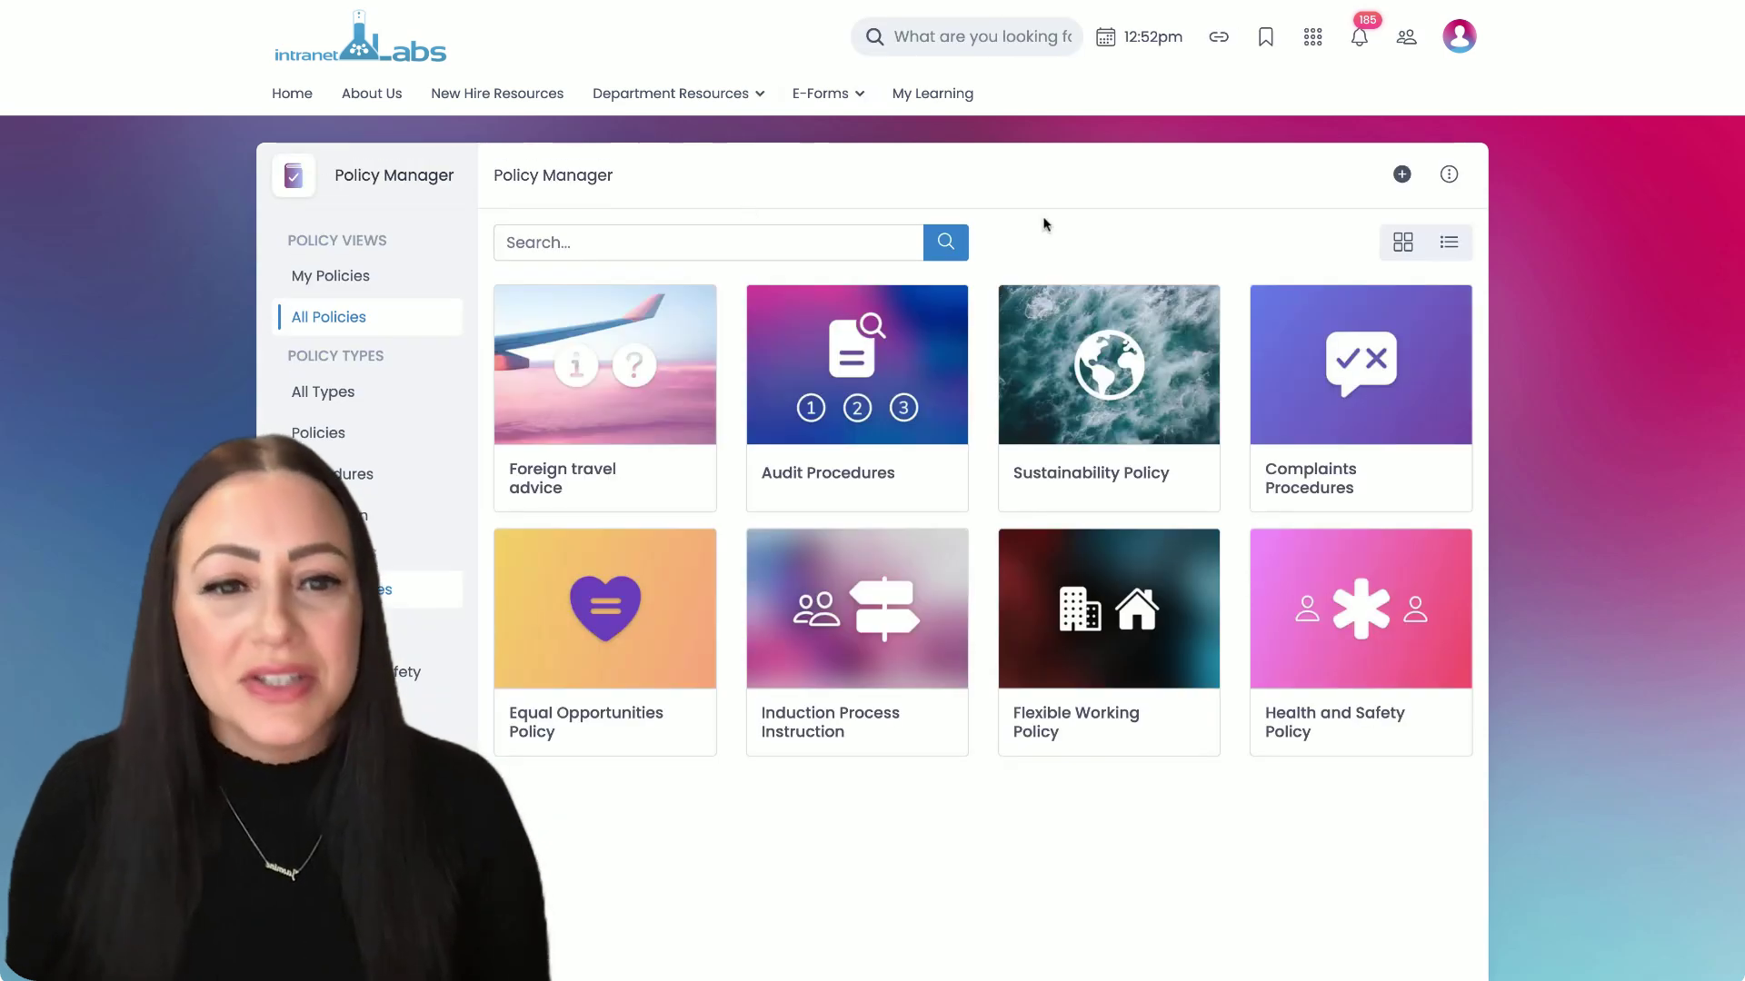
pyautogui.click(1451, 178)
pyautogui.click(1410, 248)
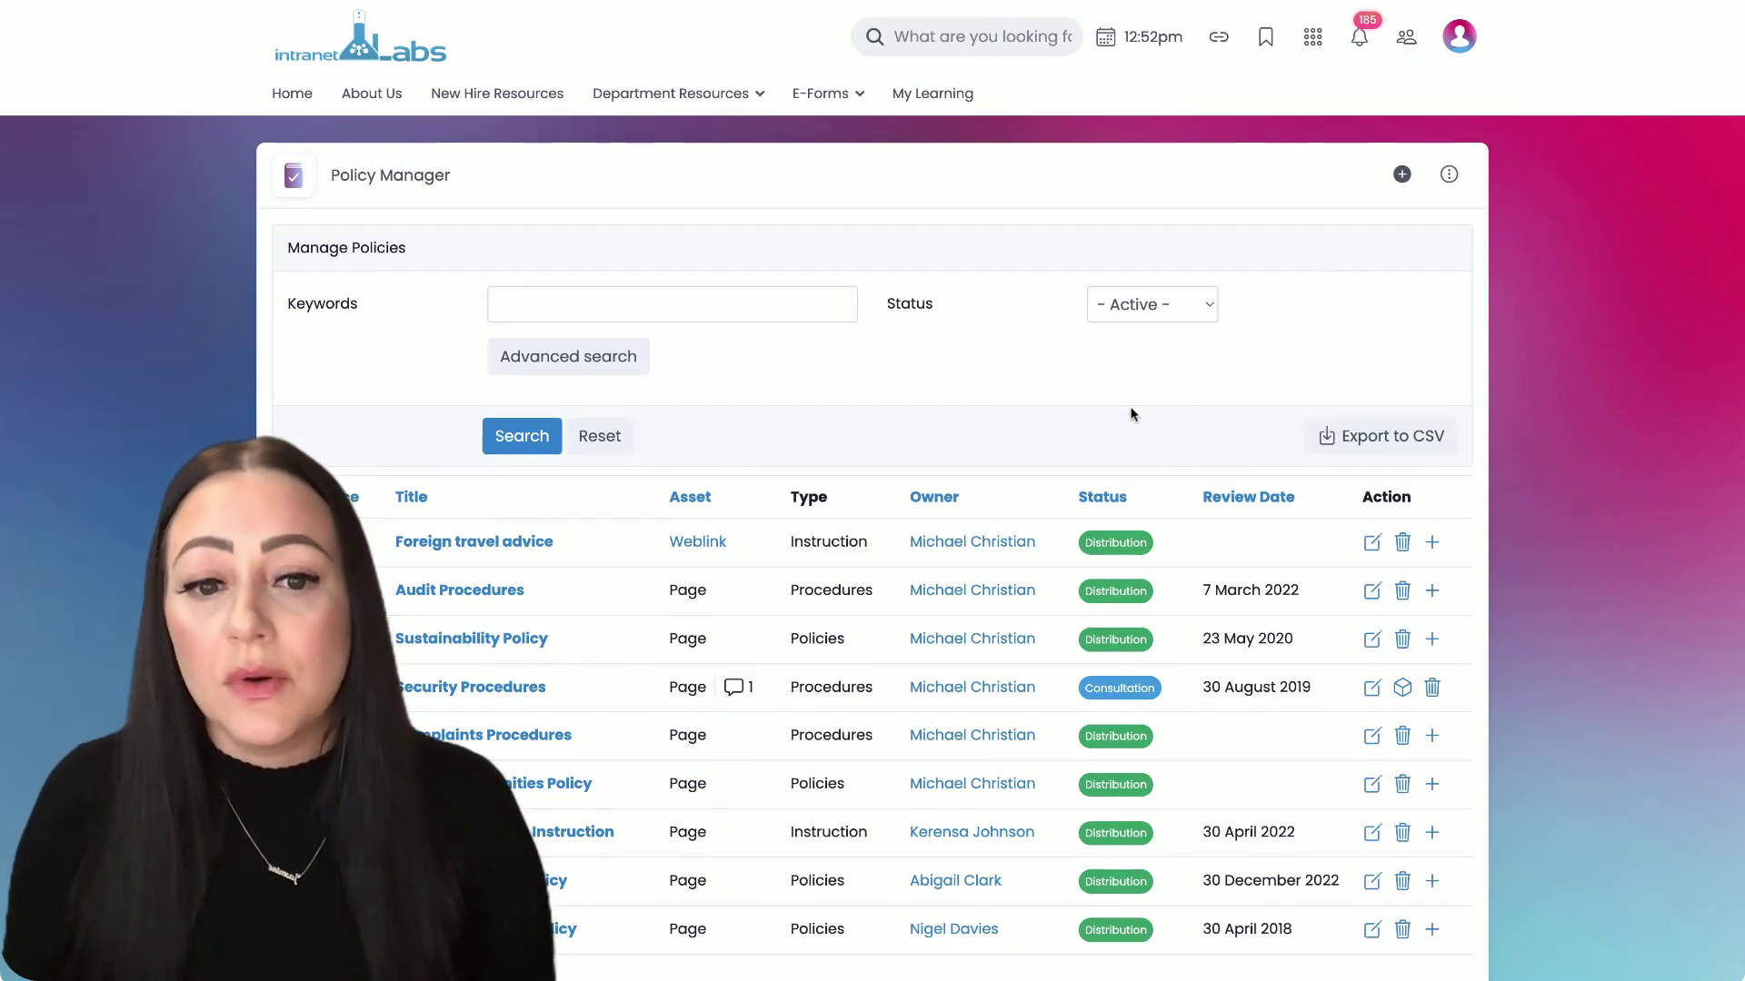
pyautogui.scroll(-2, 1090, 473)
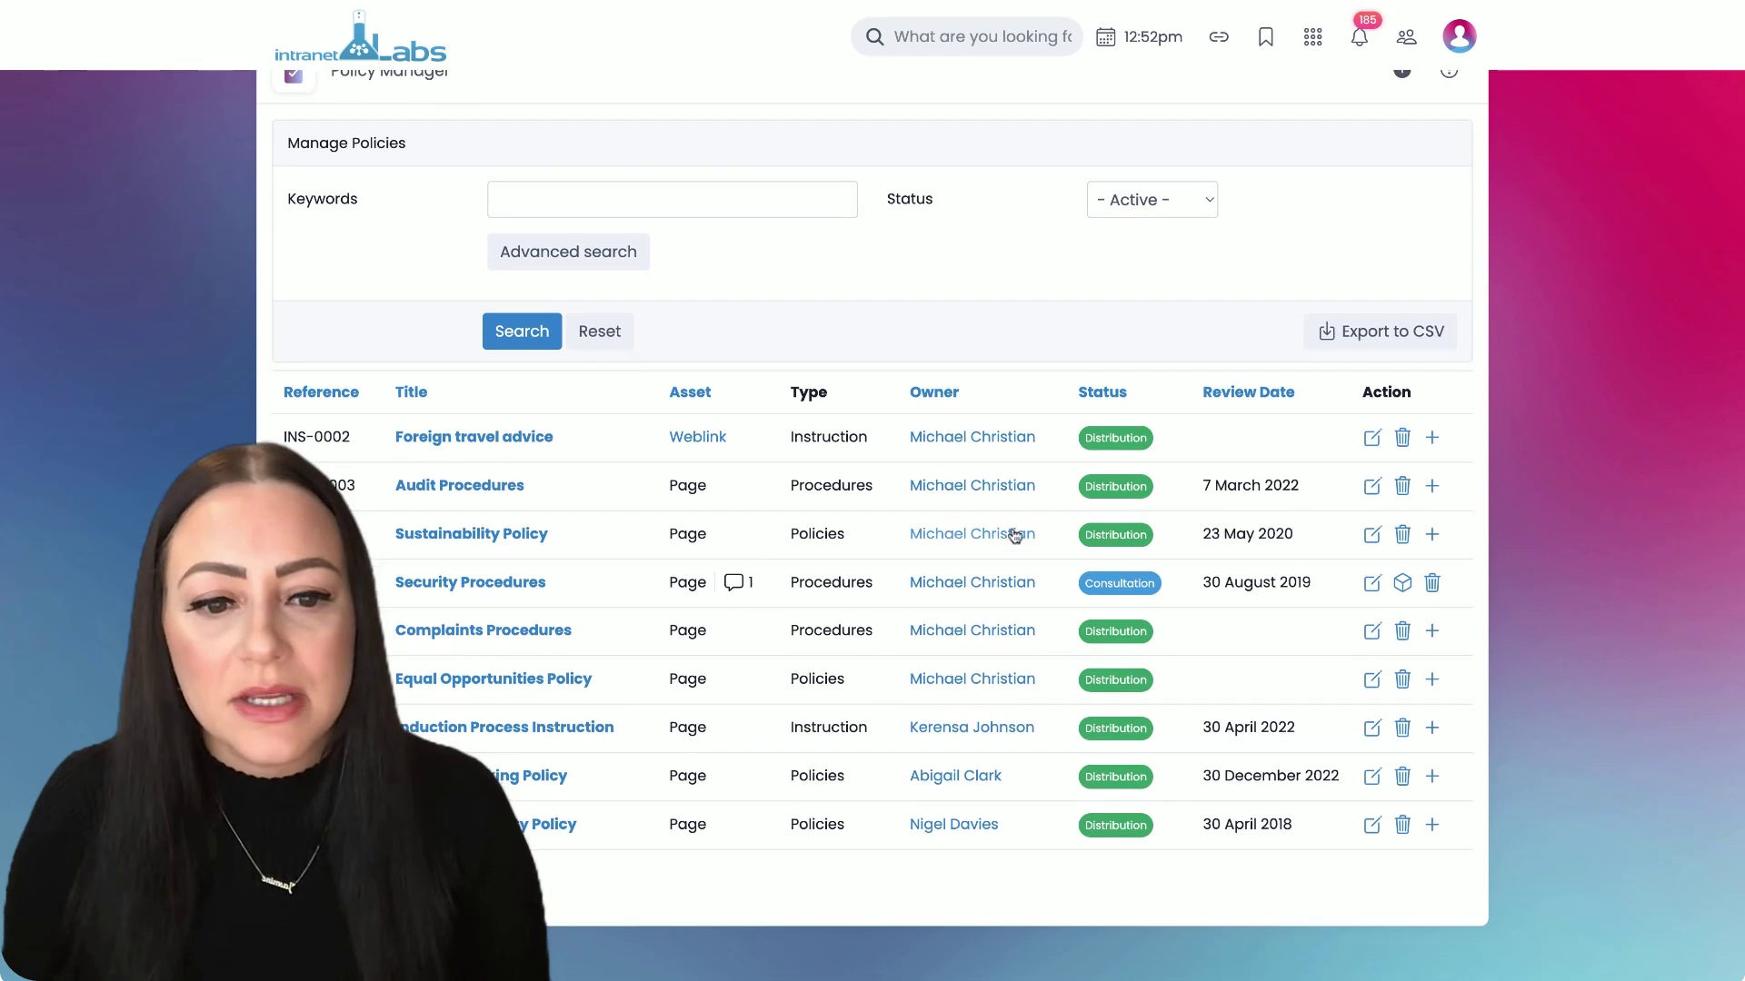
# Create a new version of the Sustainability Policy and review its pre-filled form and review date
pyautogui.click(1432, 536)
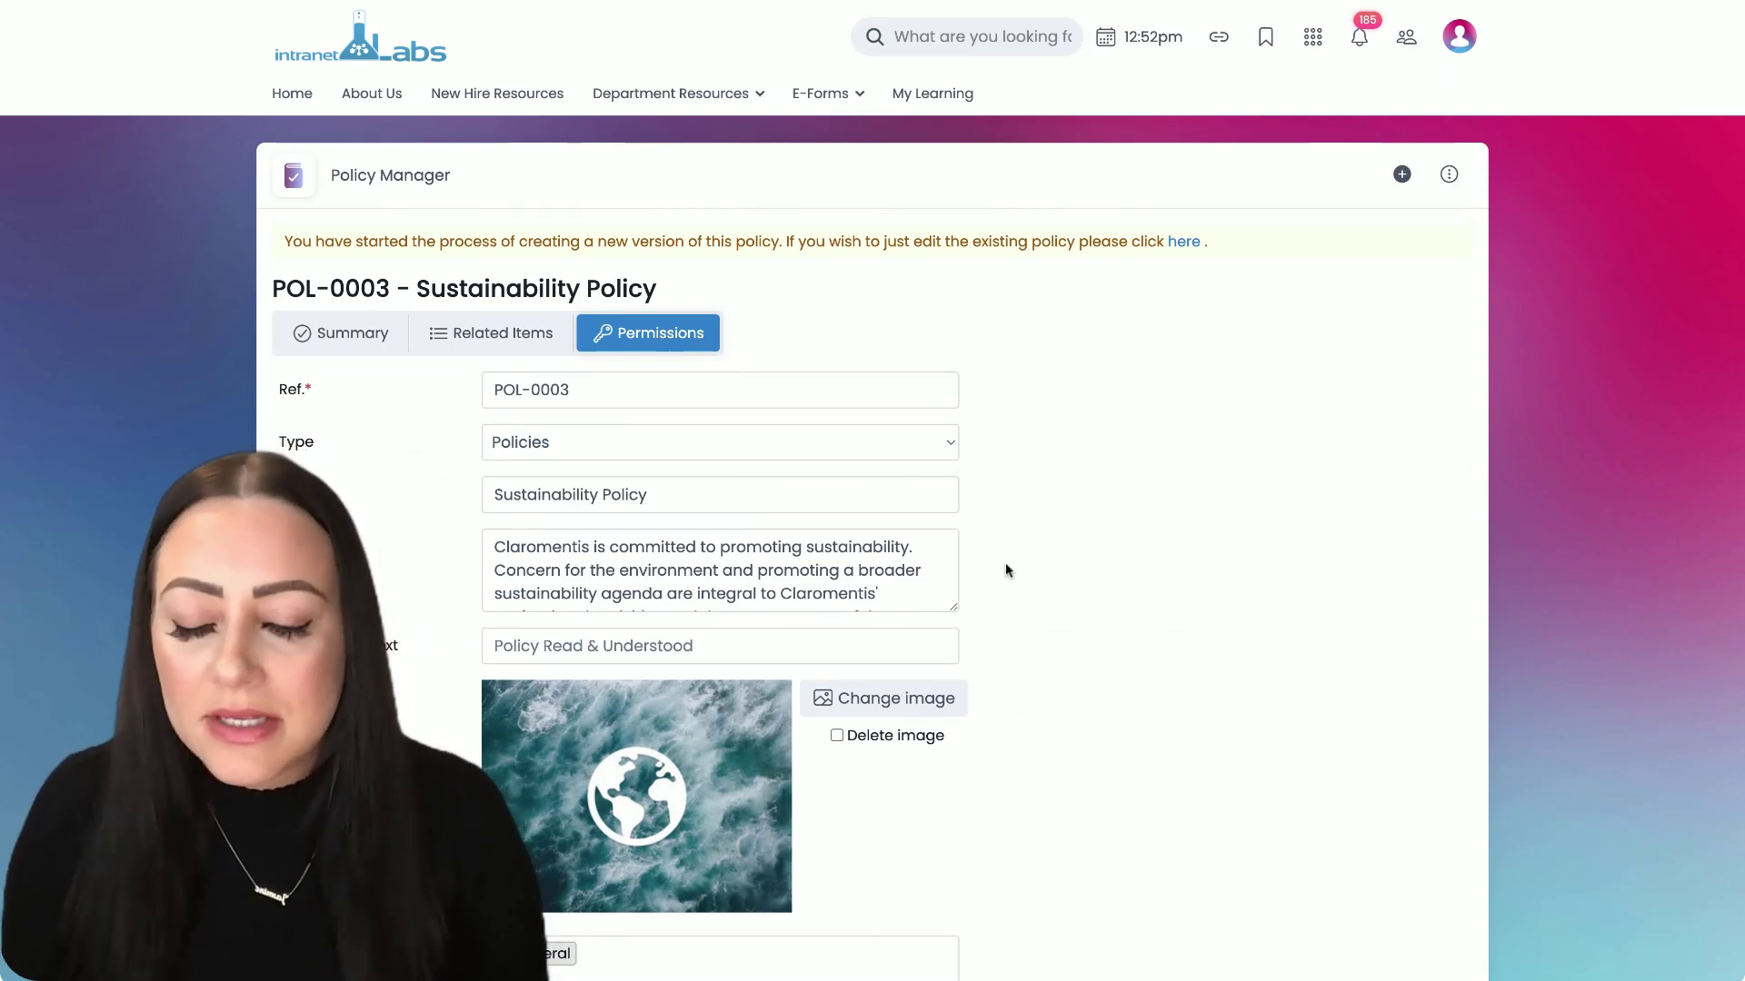
pyautogui.scroll(-2, 1005, 563)
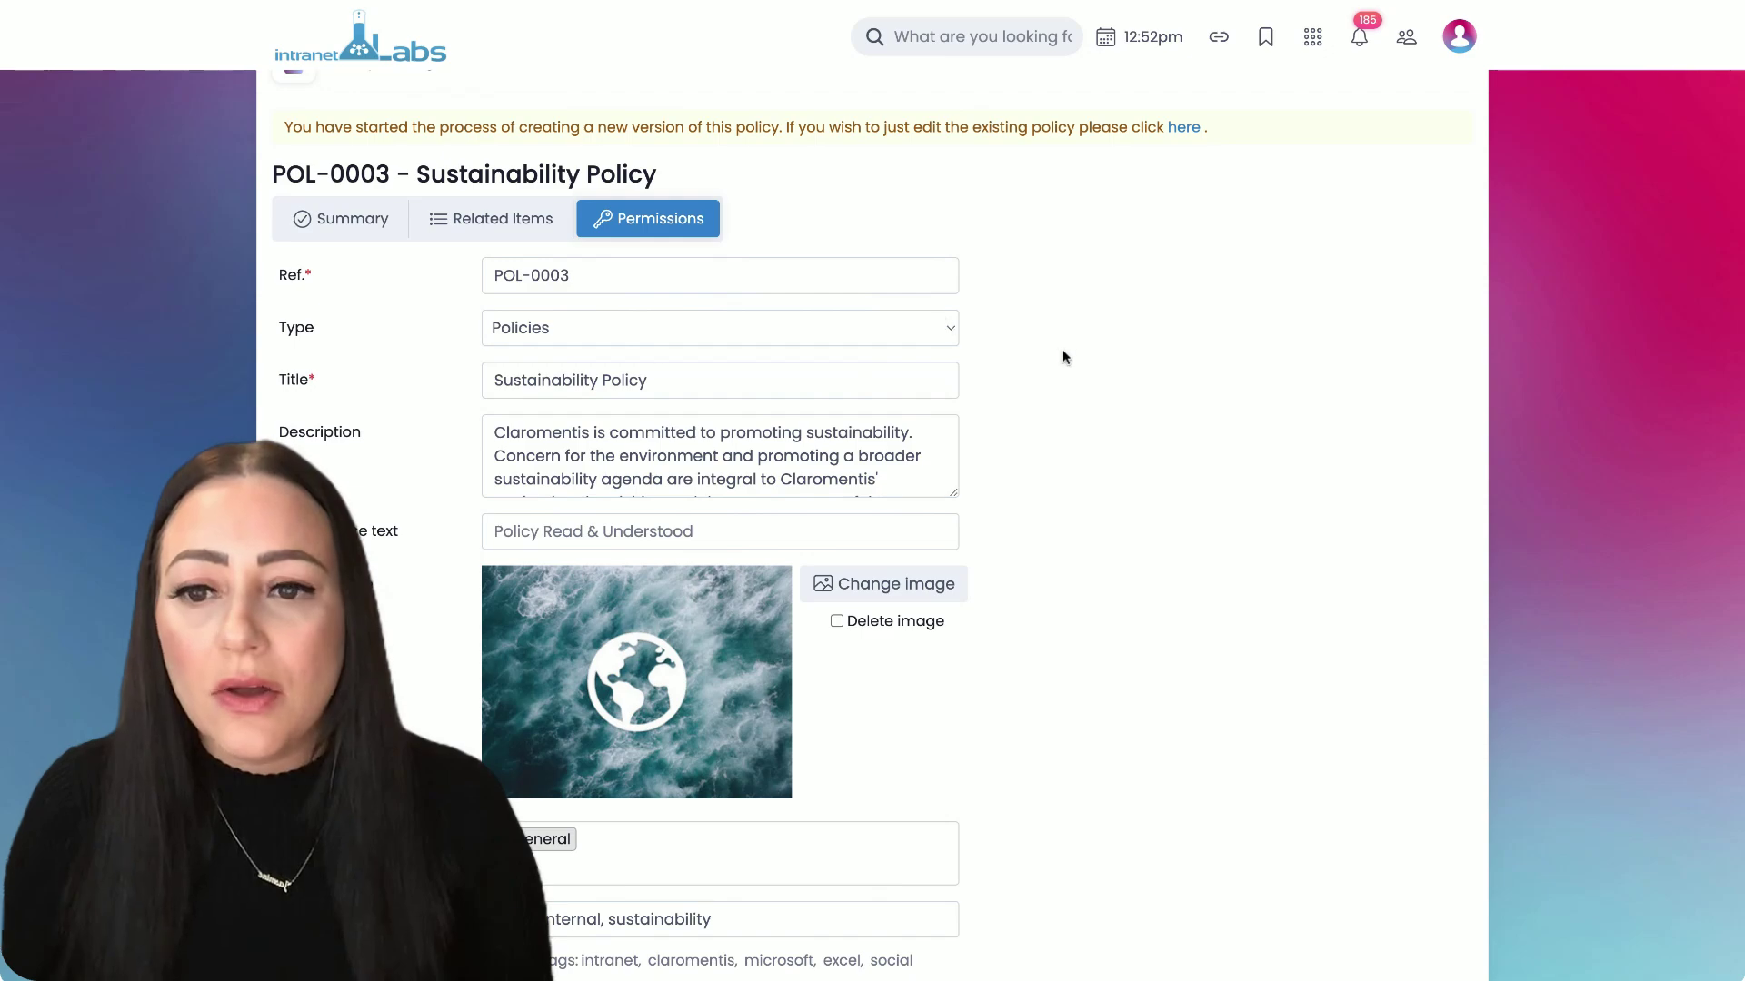
pyautogui.scroll(-10, 1061, 349)
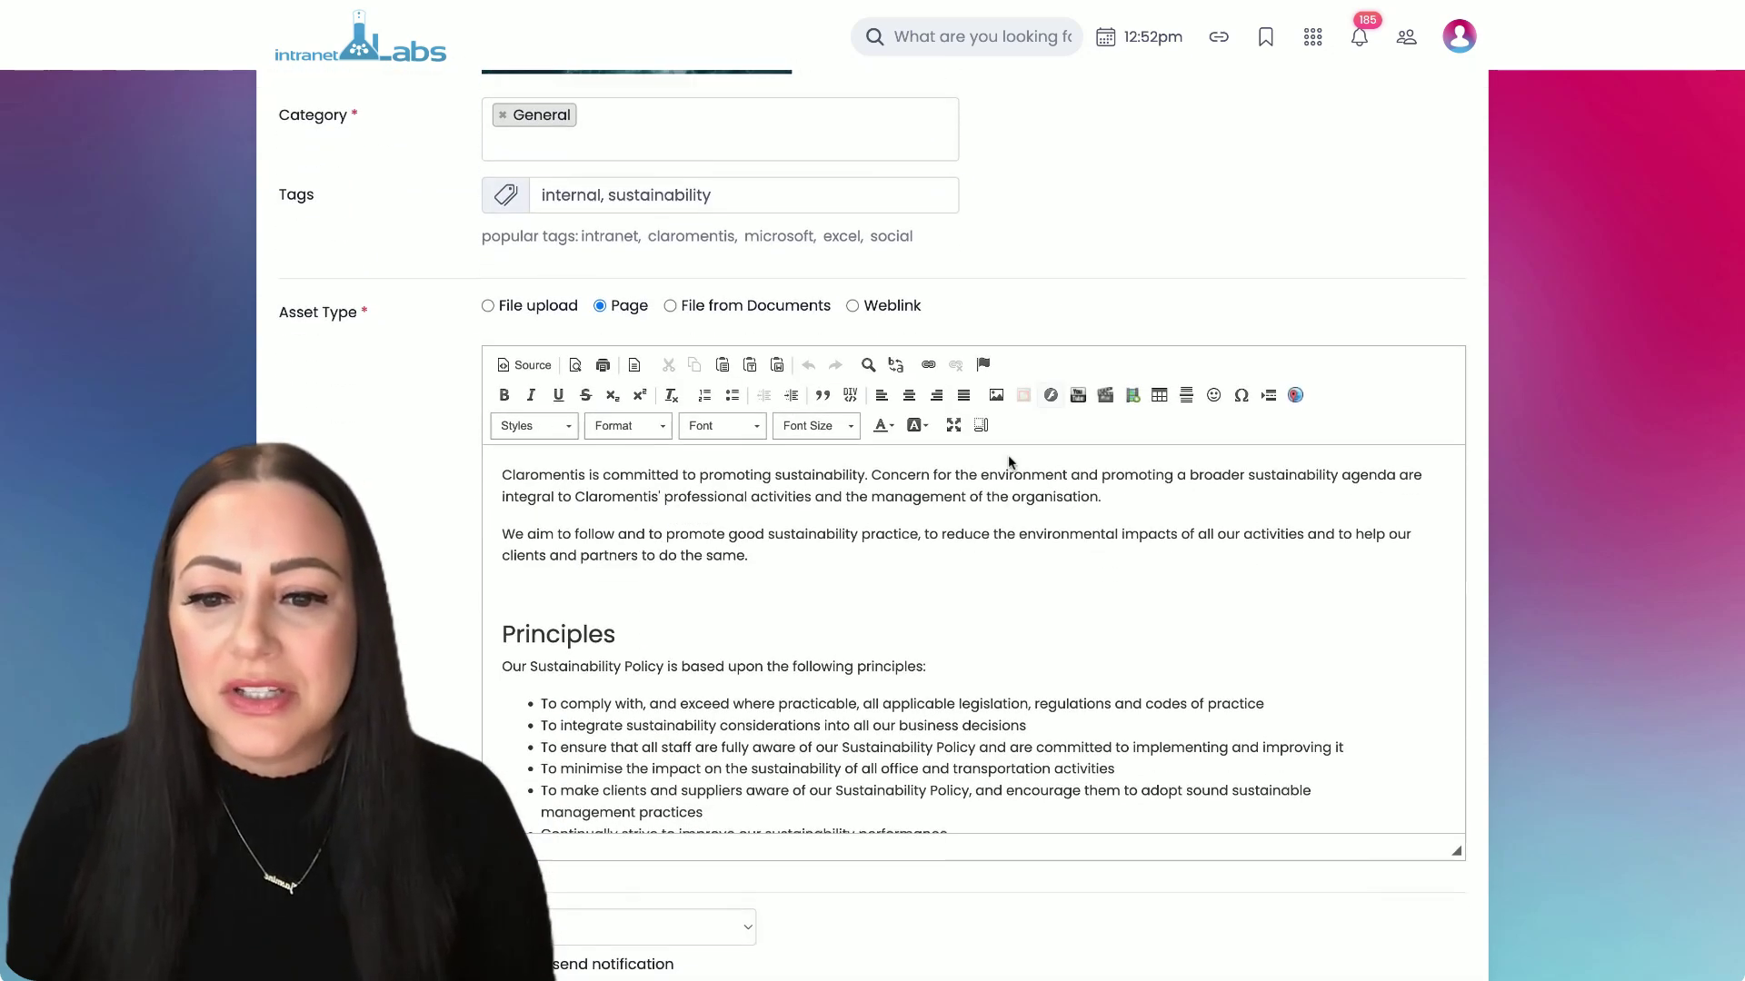
pyautogui.scroll(-3, 1018, 582)
pyautogui.scroll(-5, 377, 602)
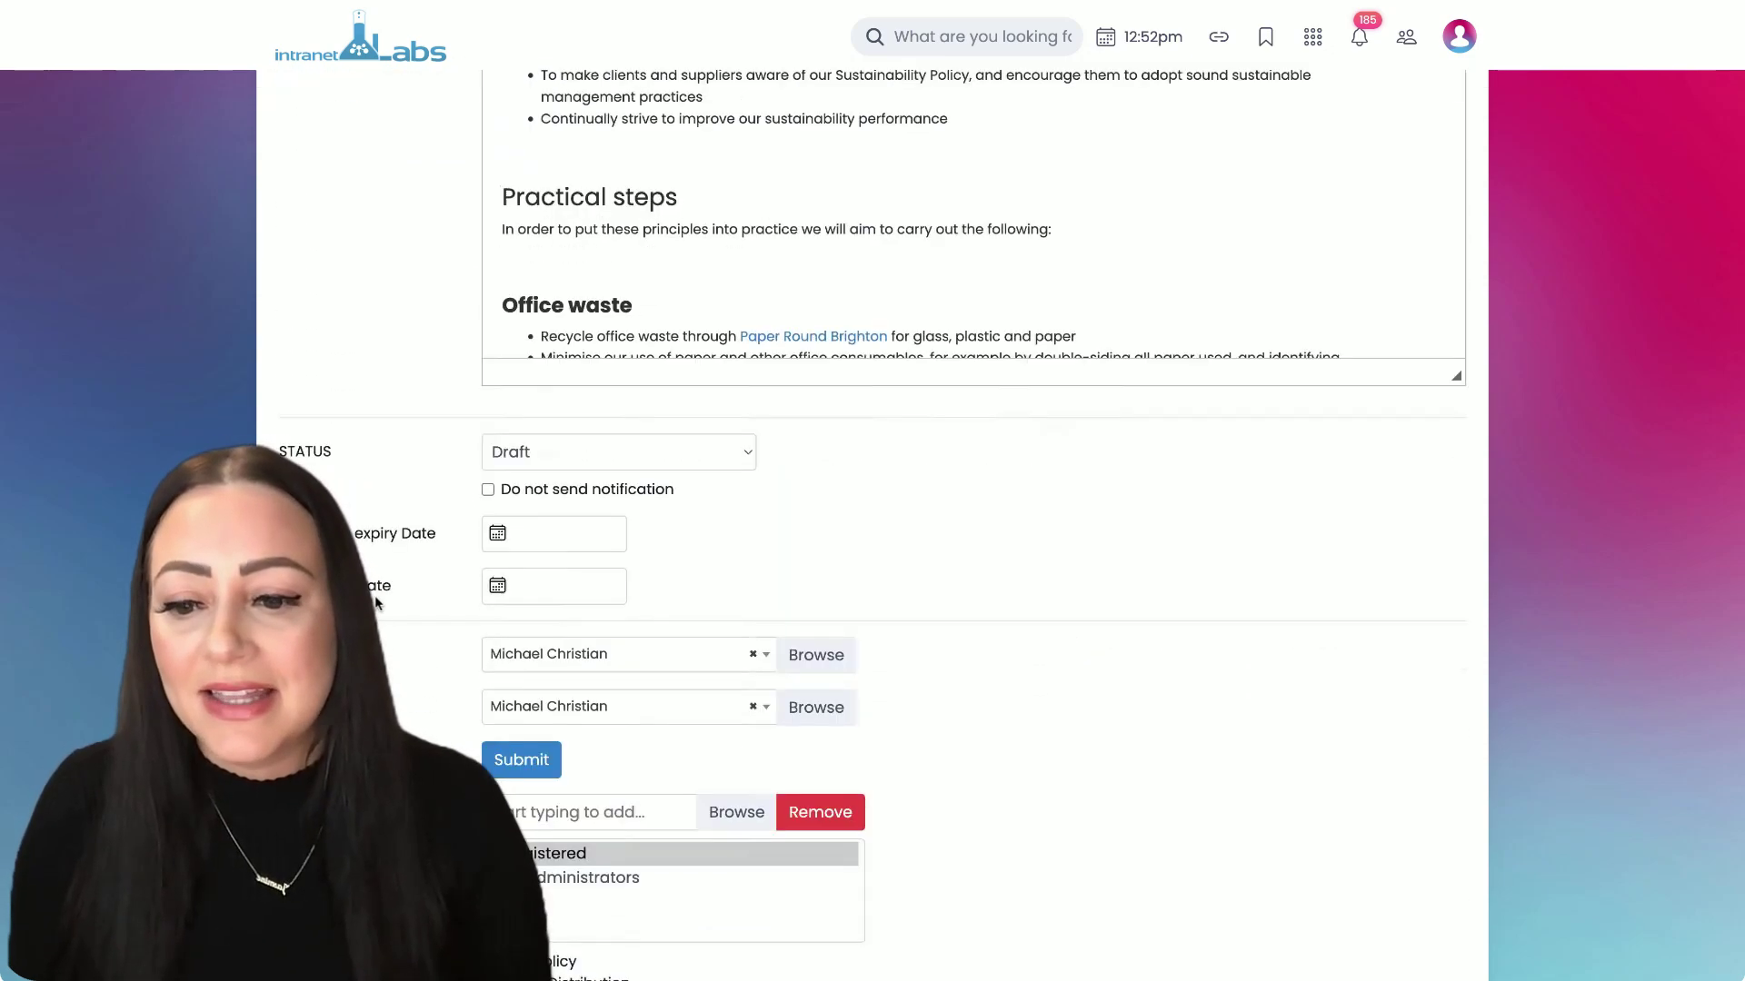
pyautogui.scroll(-2, 377, 602)
pyautogui.click(554, 363)
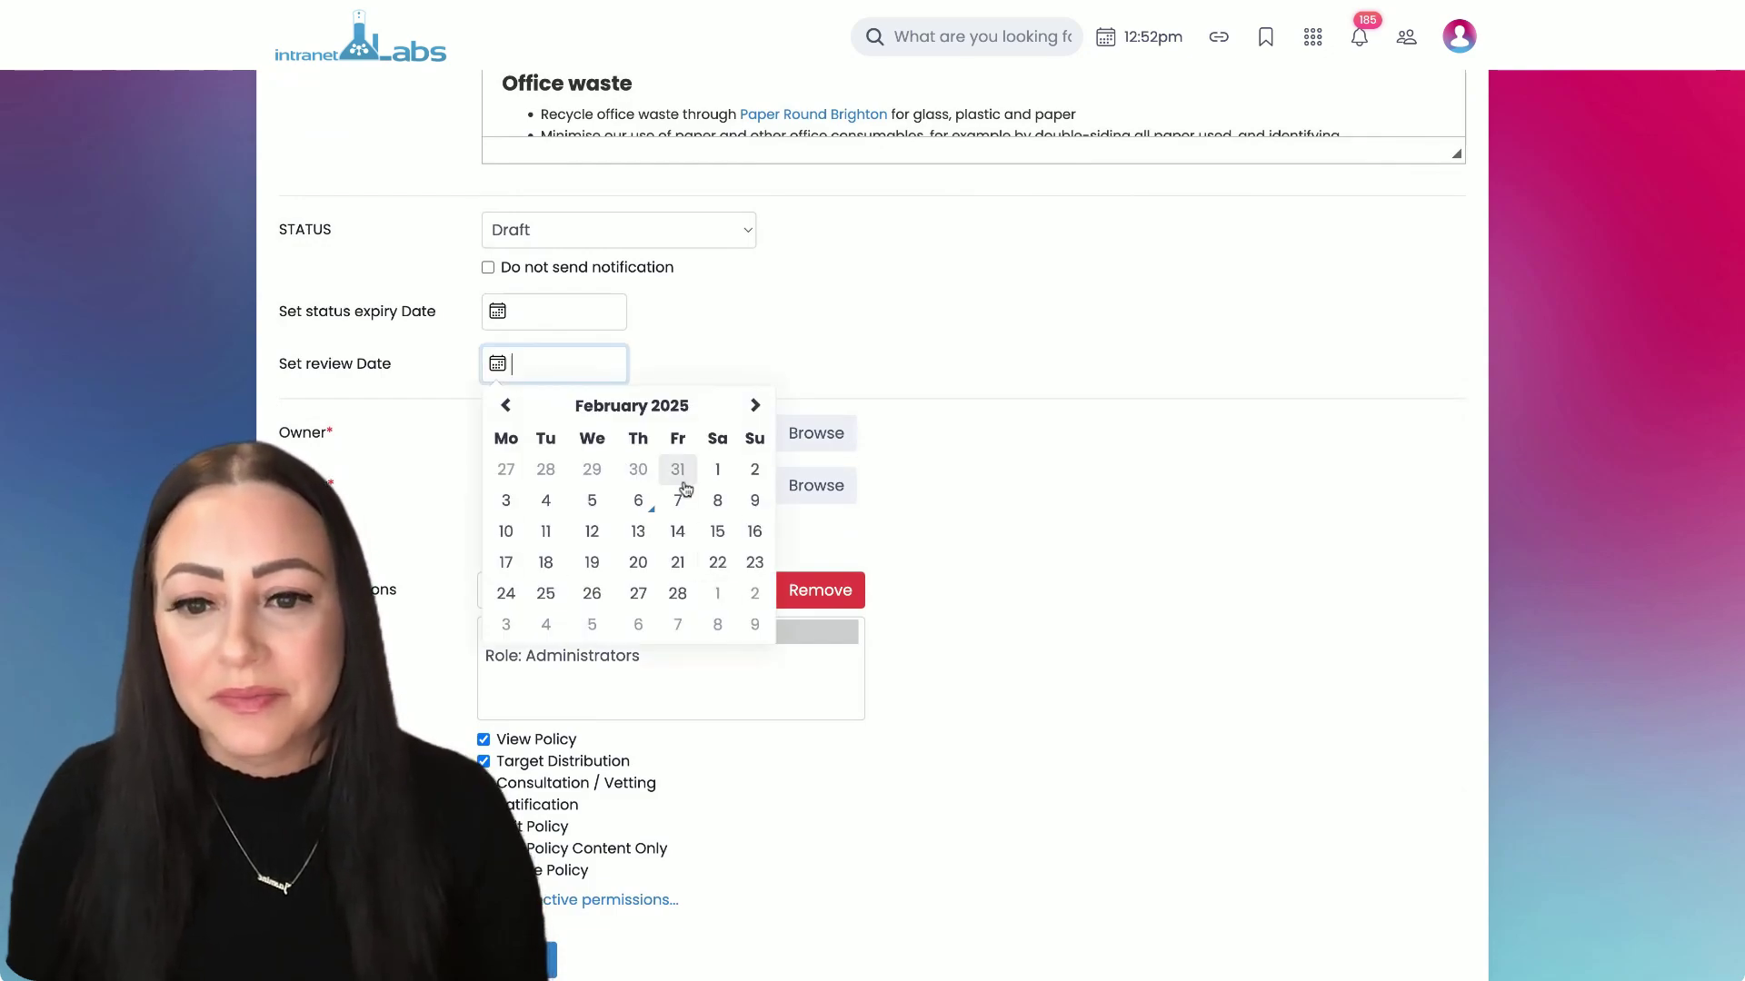
pyautogui.click(845, 384)
pyautogui.scroll(15, 845, 384)
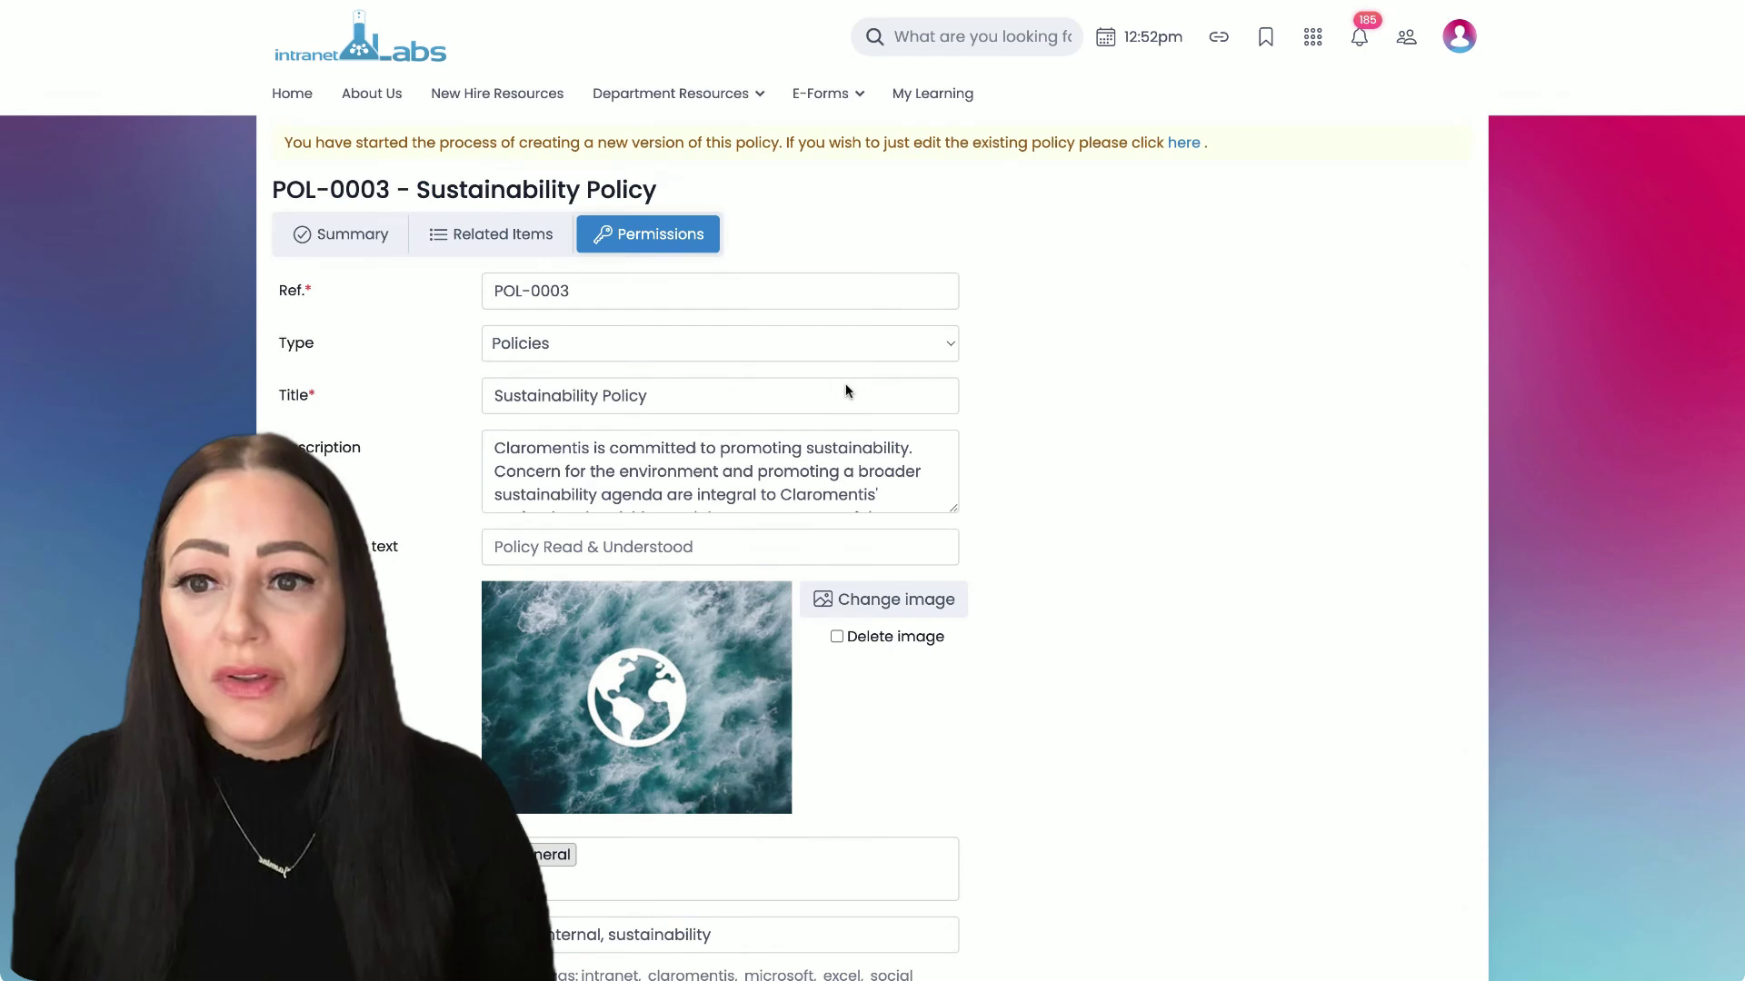
pyautogui.scroll(2, 374, 227)
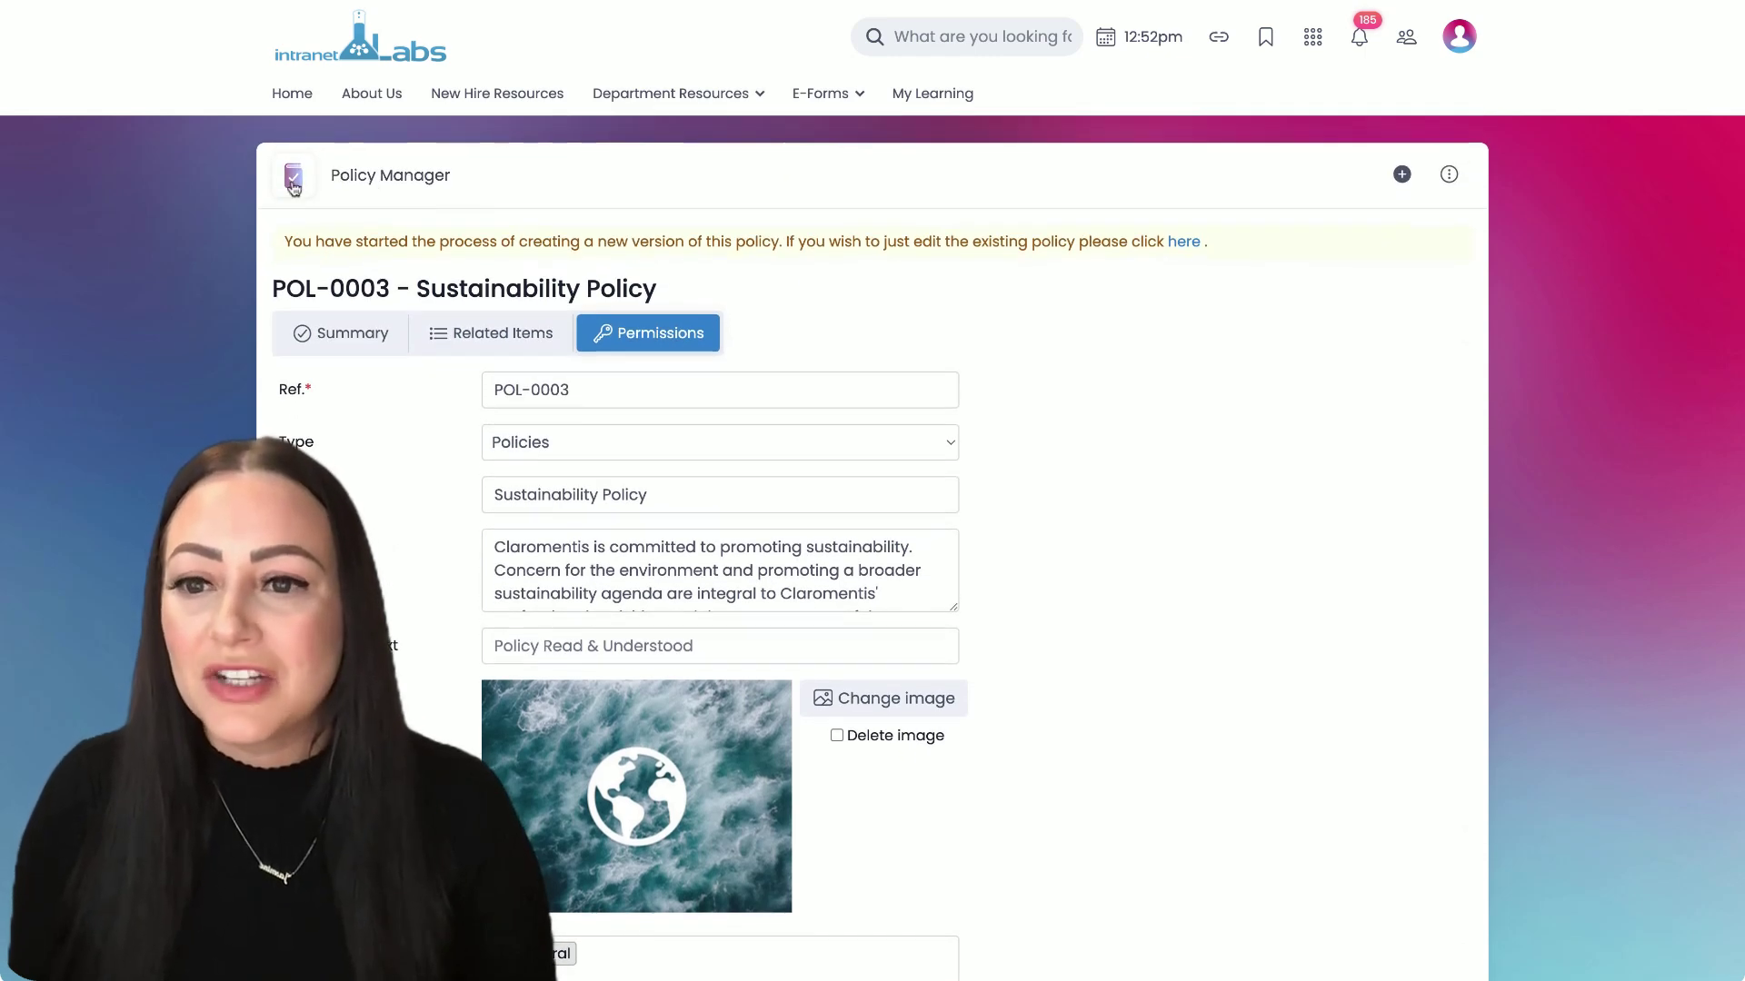
# Return to the Policy Manager library showing all eight policy cards
pyautogui.click(292, 184)
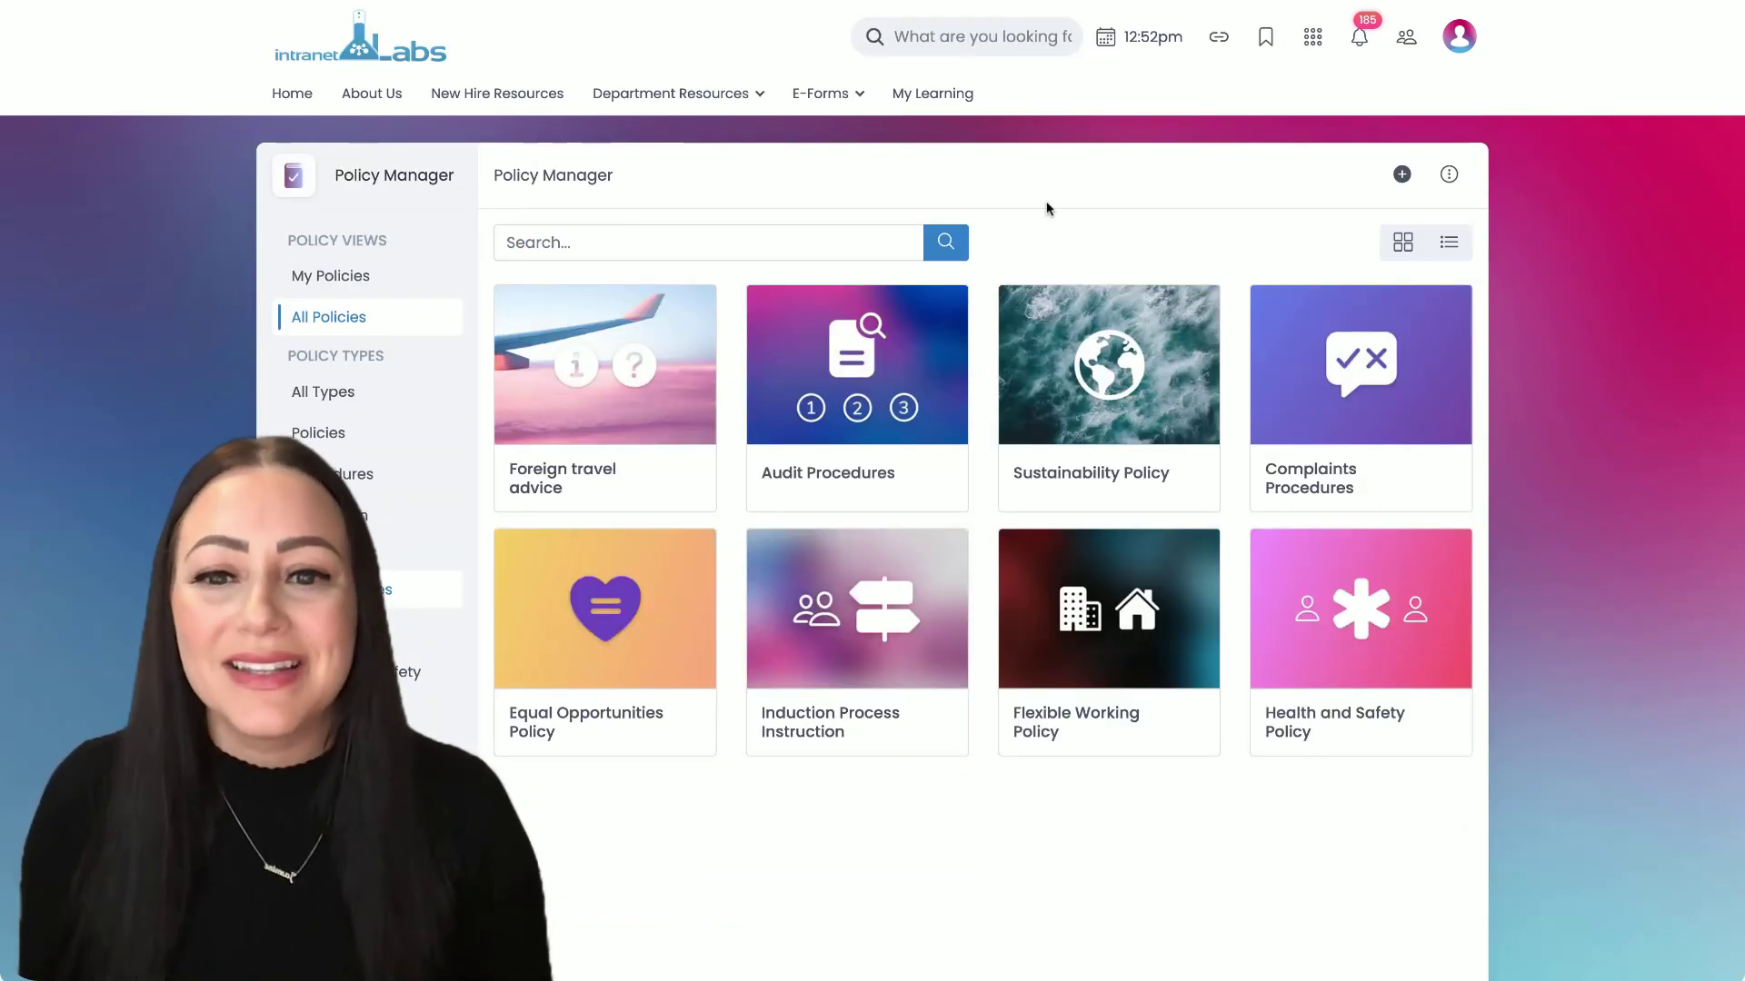